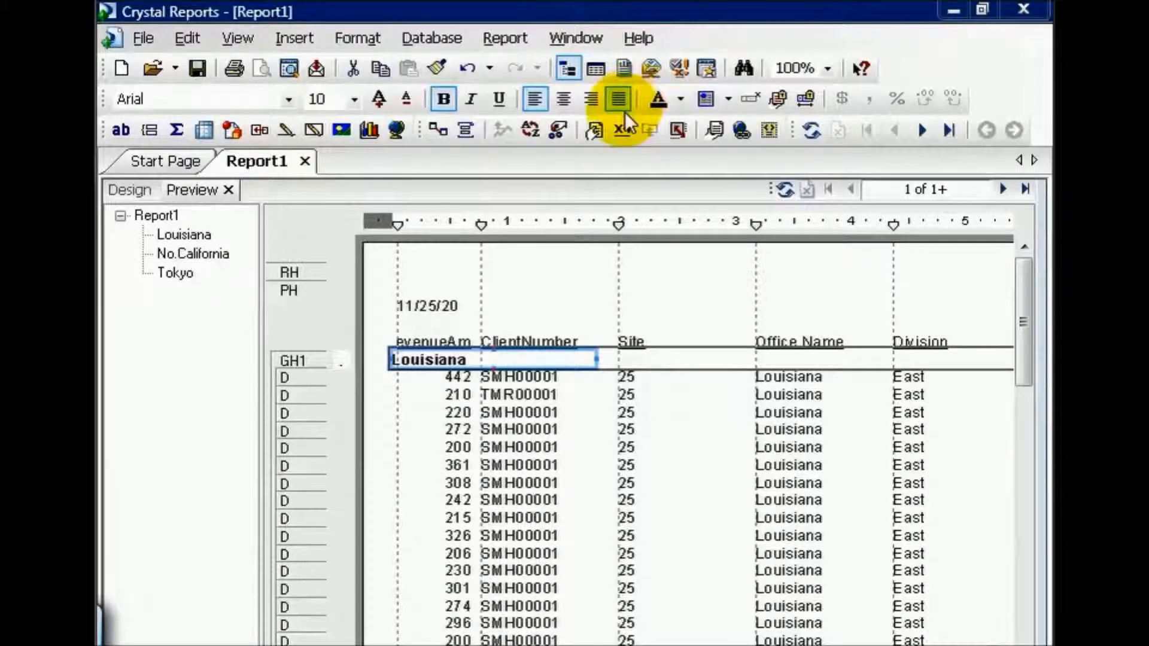
Clear the entire record selection formula in the Select Expert, save it, and refresh the report data
click(561, 135)
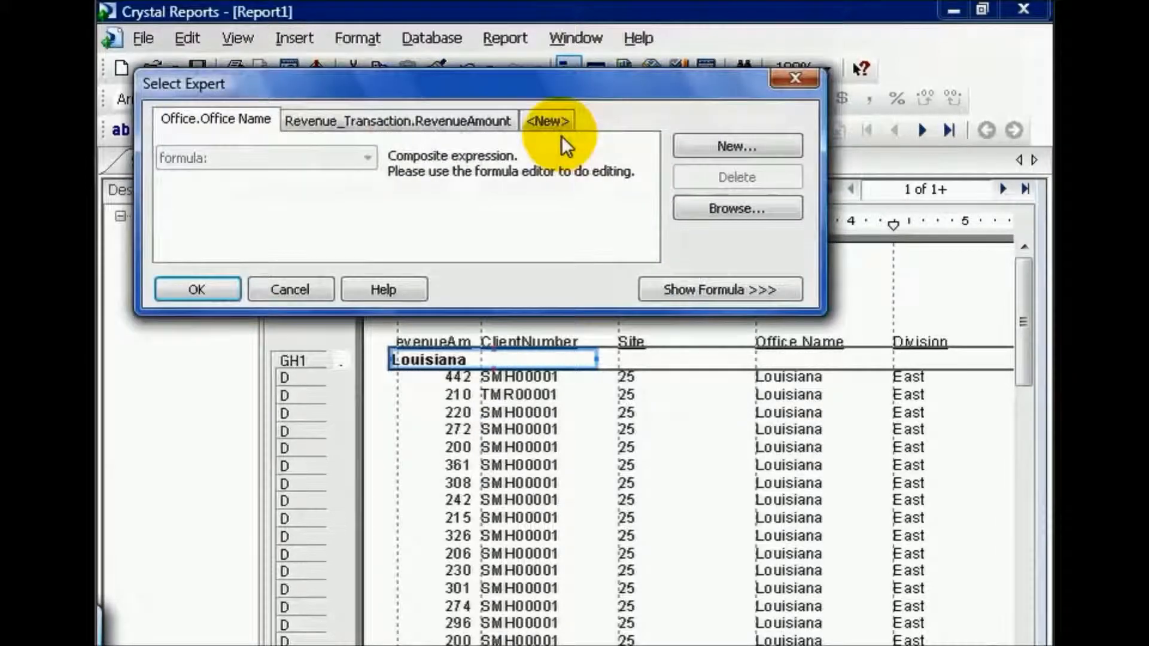
click(706, 290)
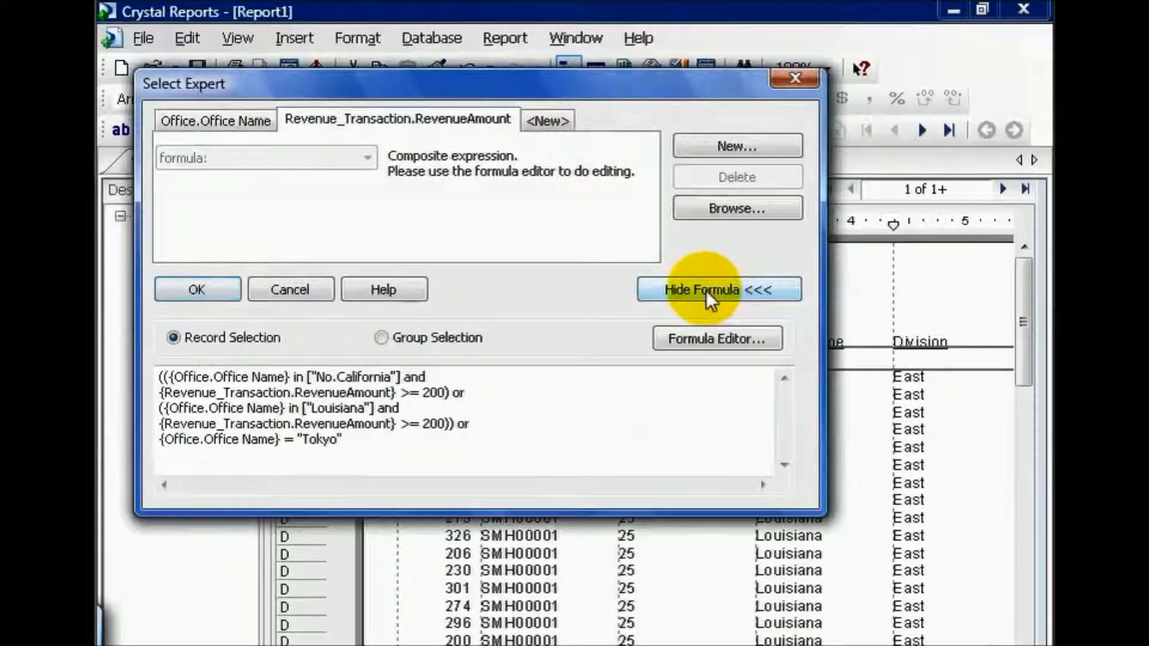
drag(160, 377, 436, 441)
key(Delete)
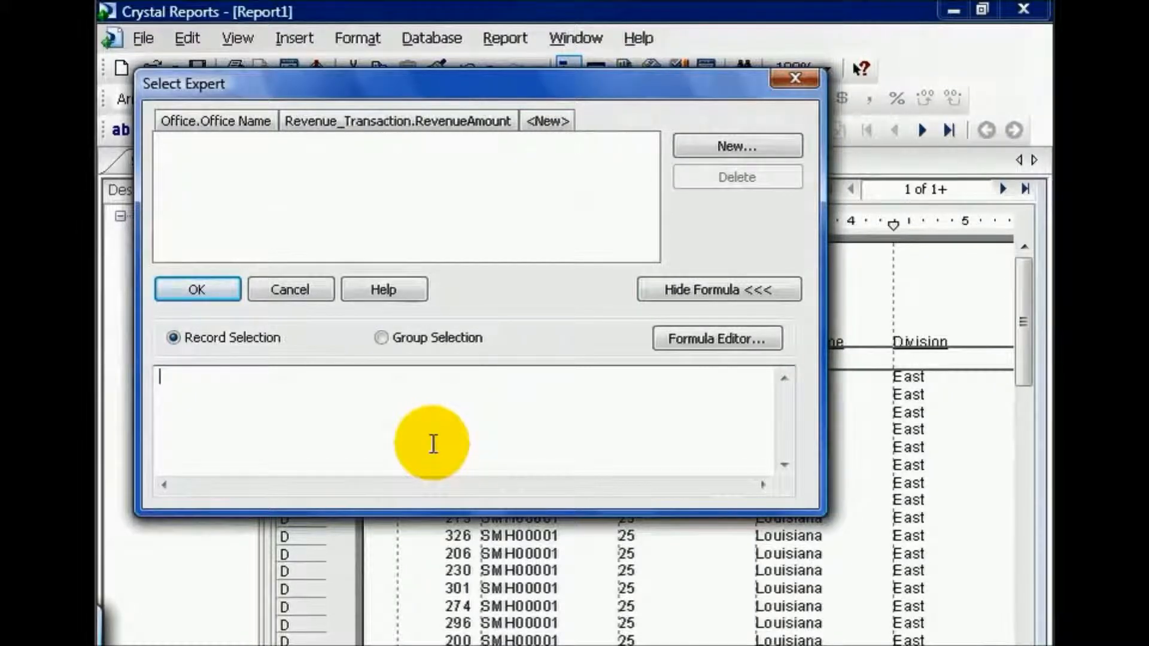
click(668, 340)
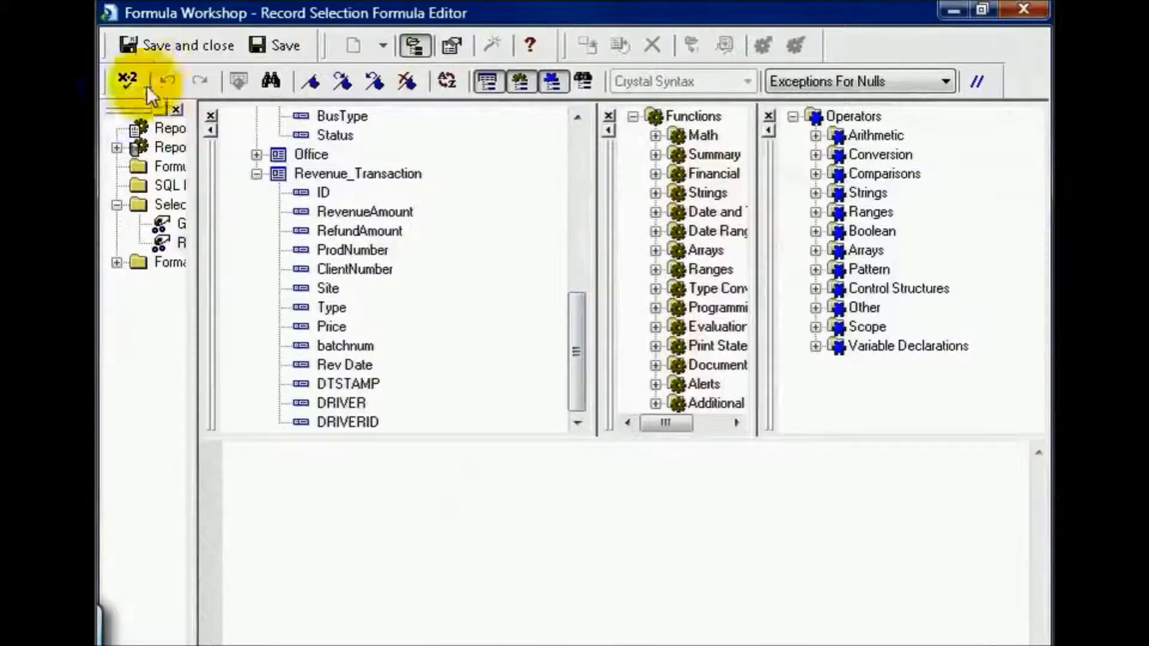
click(154, 45)
click(210, 293)
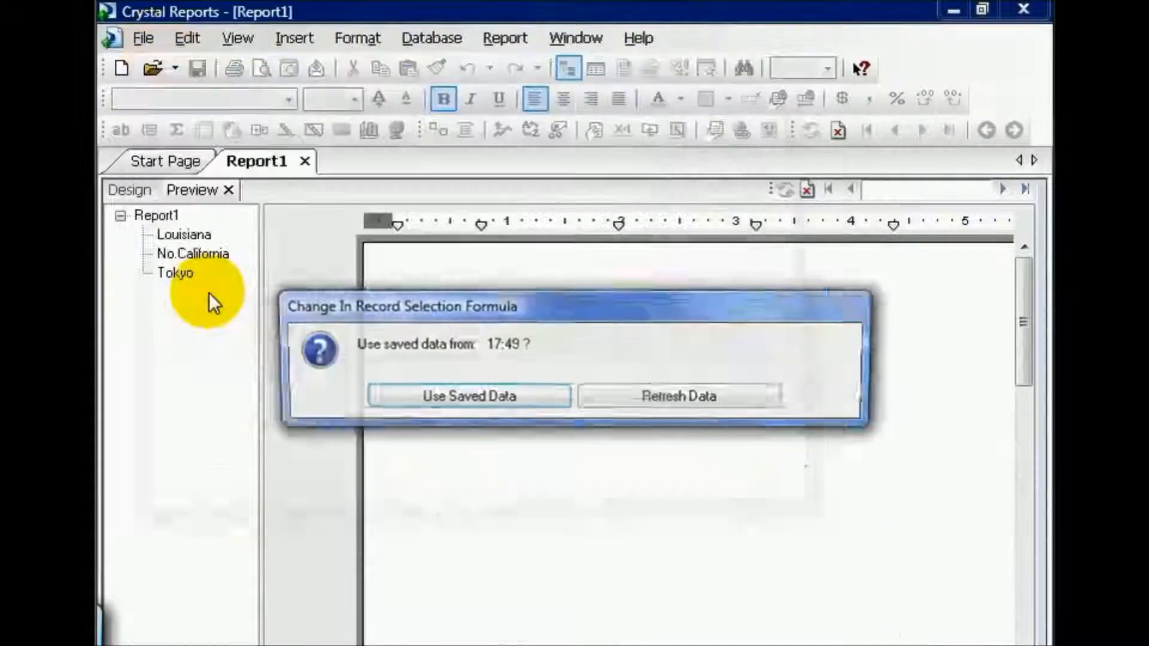
click(639, 392)
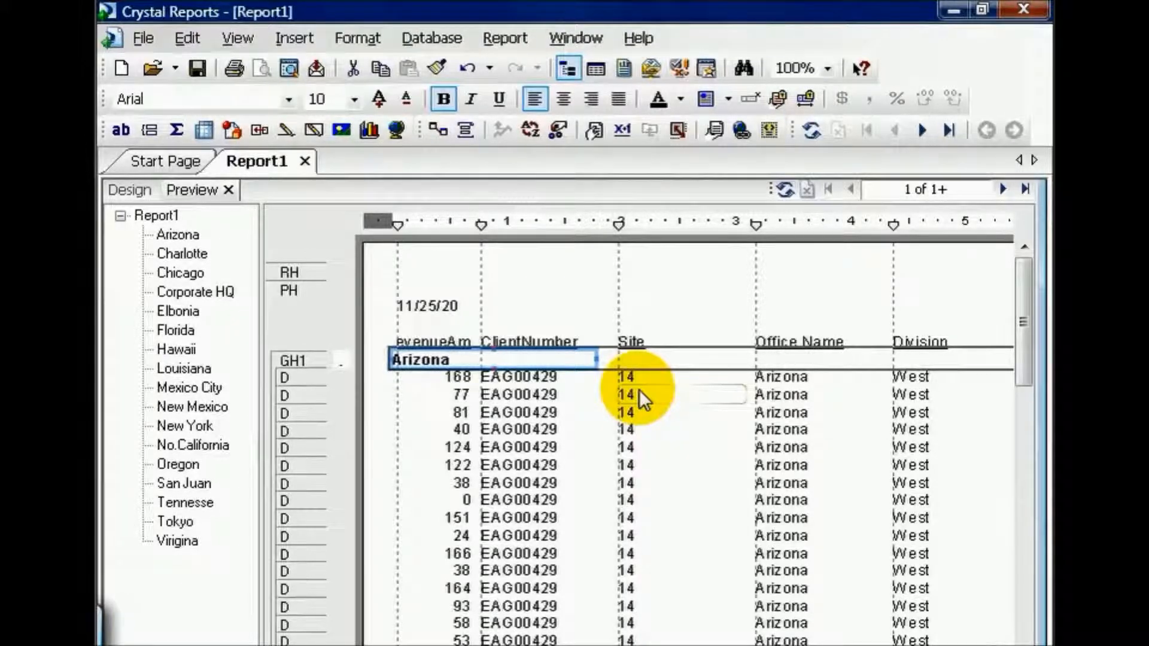
Create a new formula field named "Sample User Field" and open it for editing
click(239, 39)
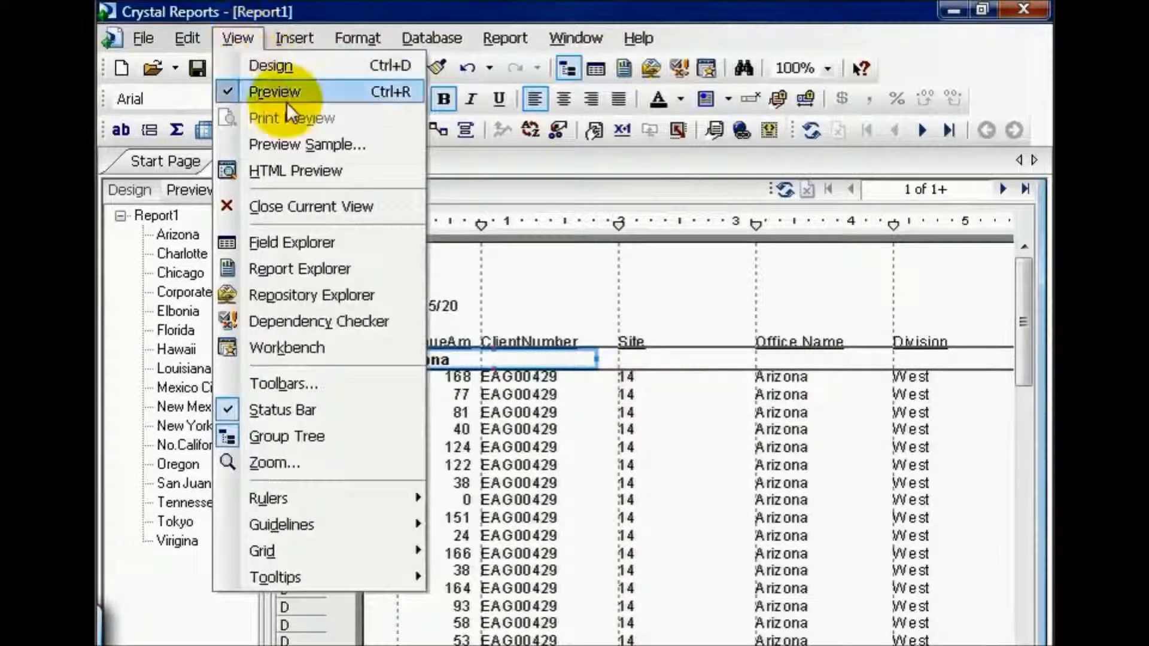
click(310, 241)
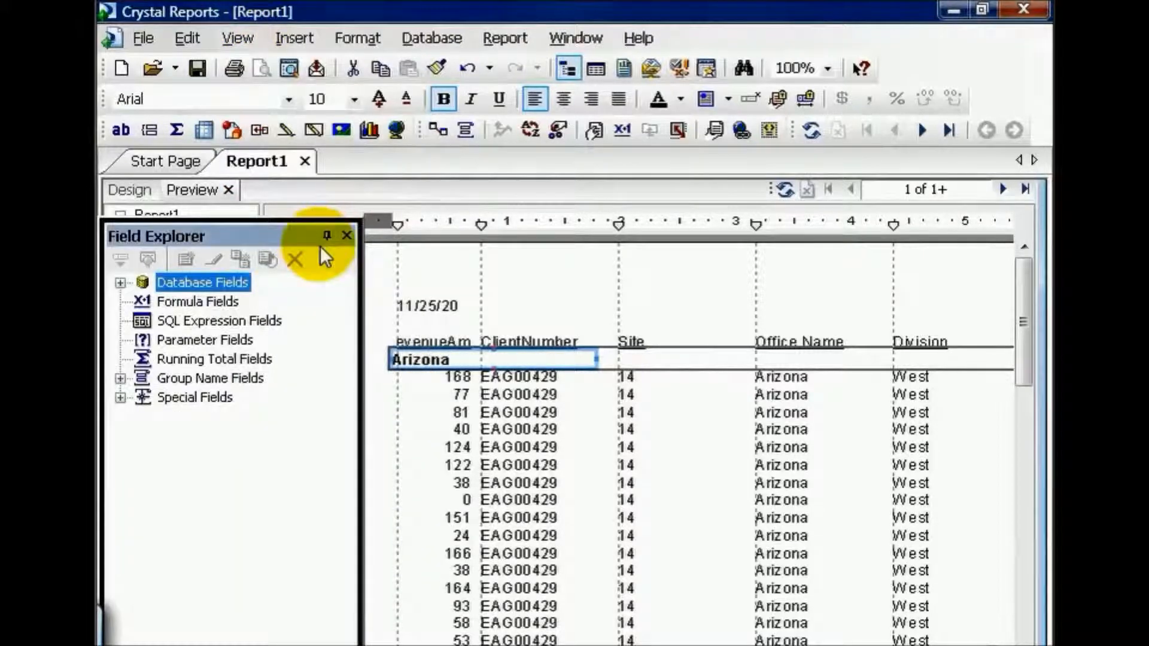
right_click(229, 304)
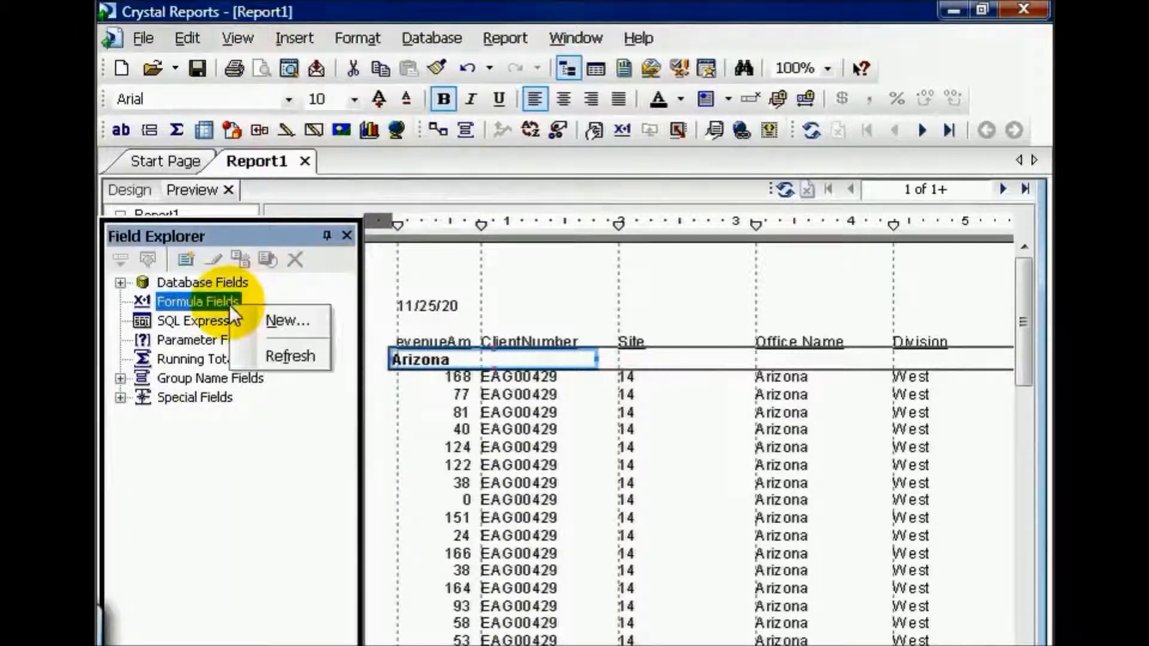
click(264, 318)
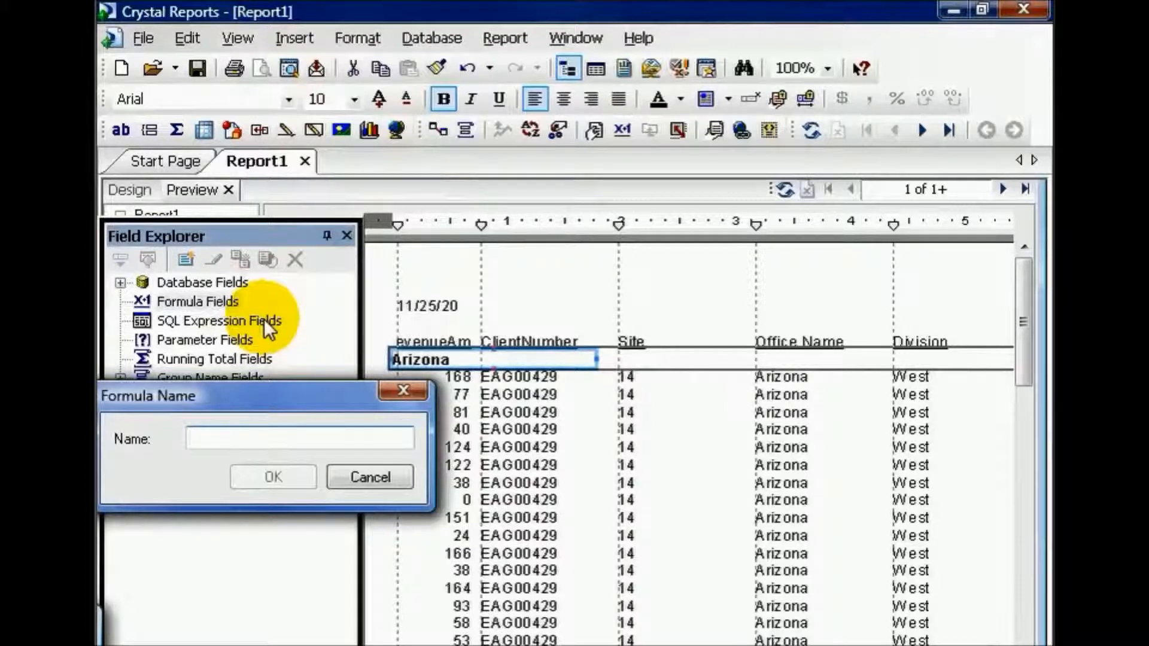
text(Sample Use)
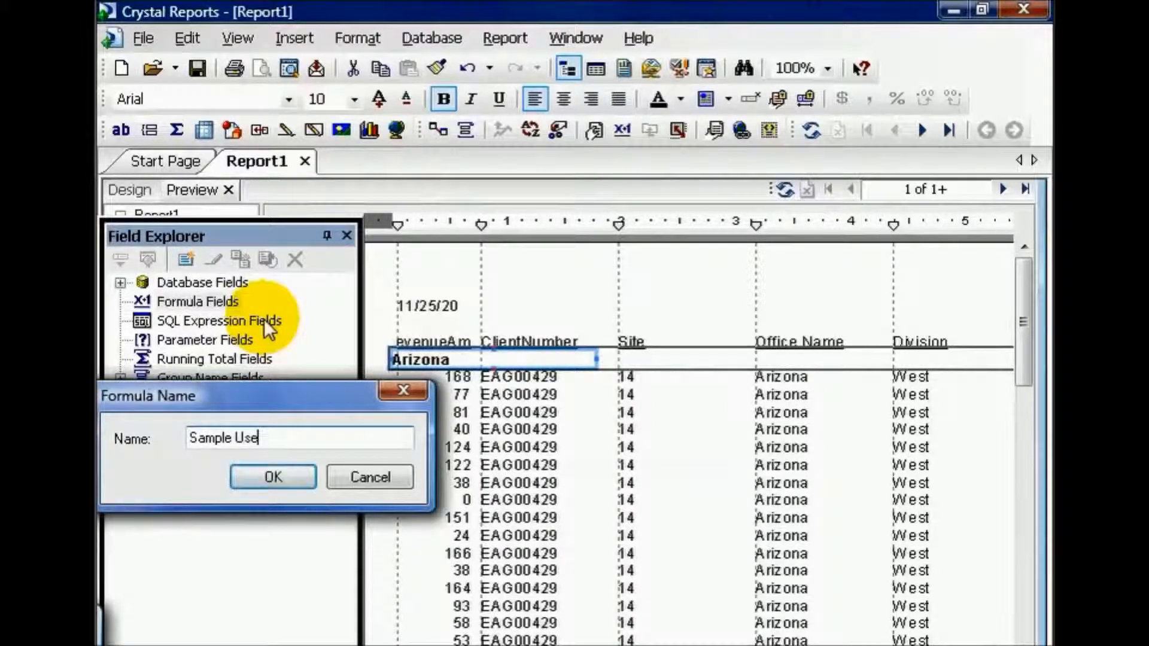
text(r Field)
click(277, 481)
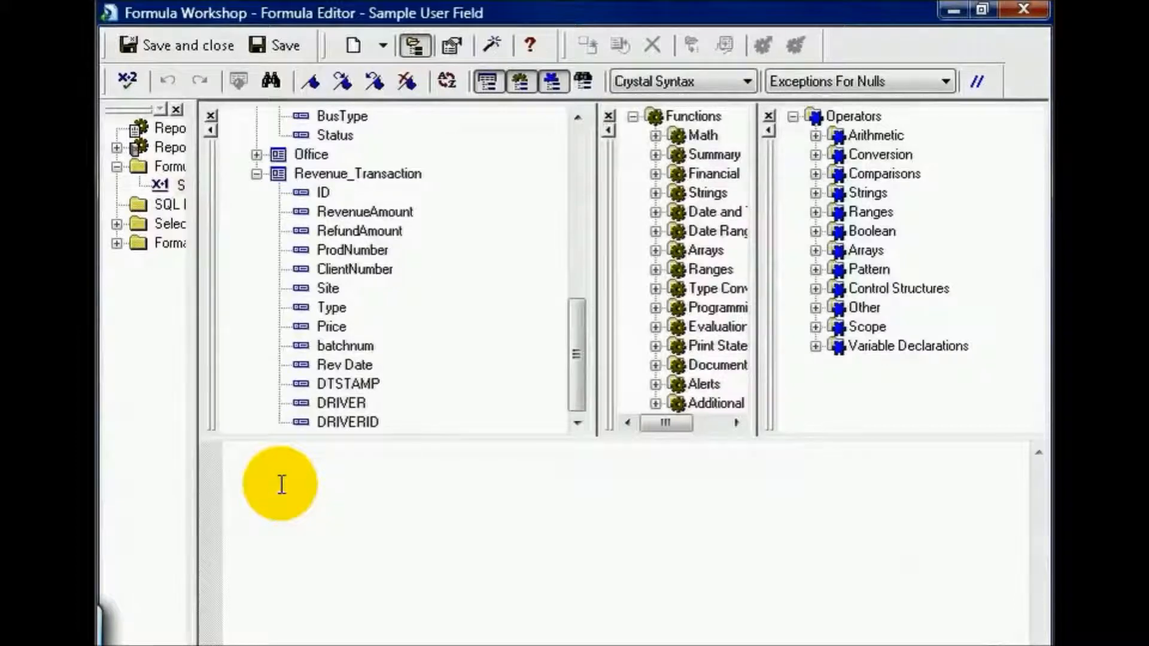
Write the formula's first line: if {Office.Division} = 'East' then '10PCT - '+{Customer.Client} else
drag(574, 386, 611, 123)
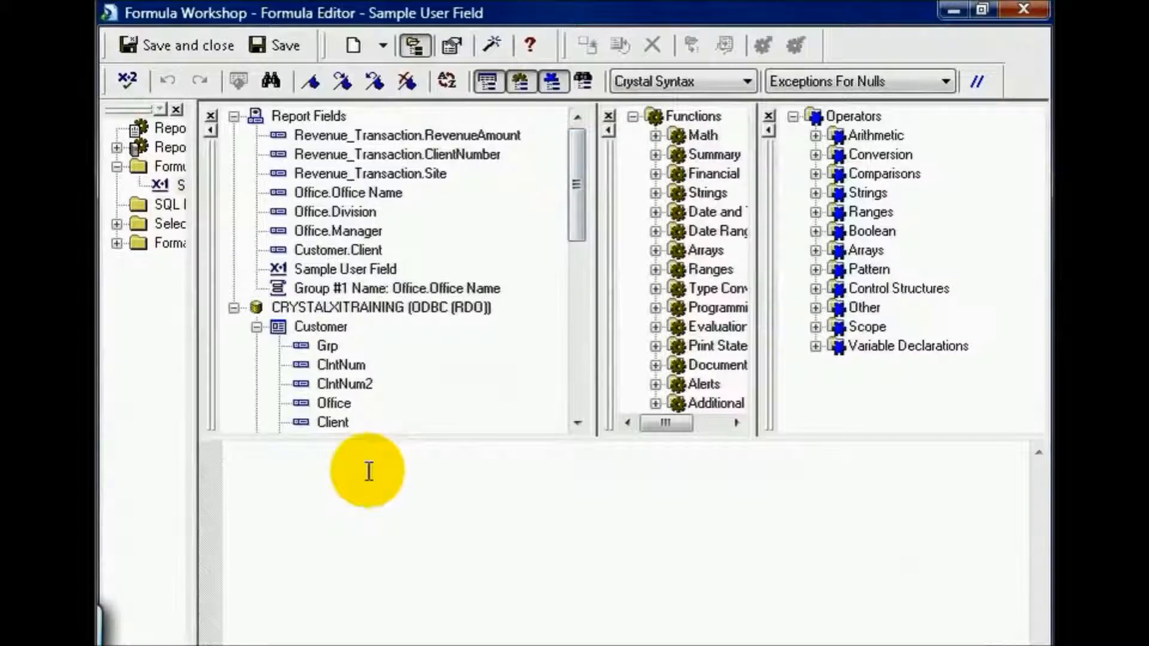
text(if)
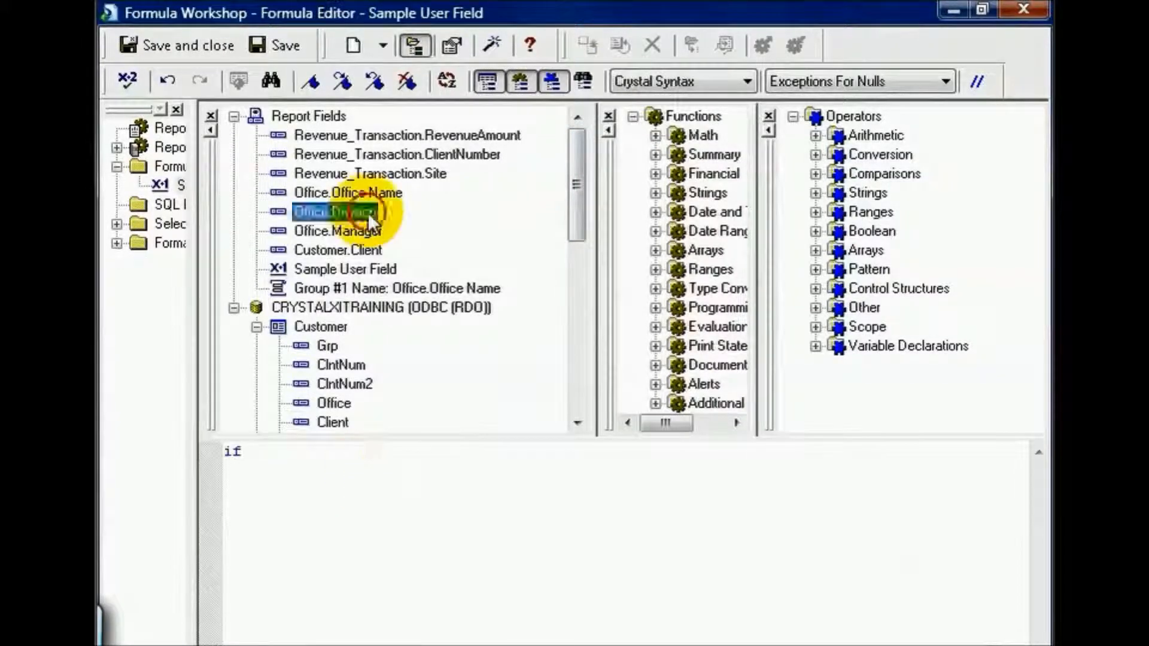
double_click(368, 214)
text(= ')
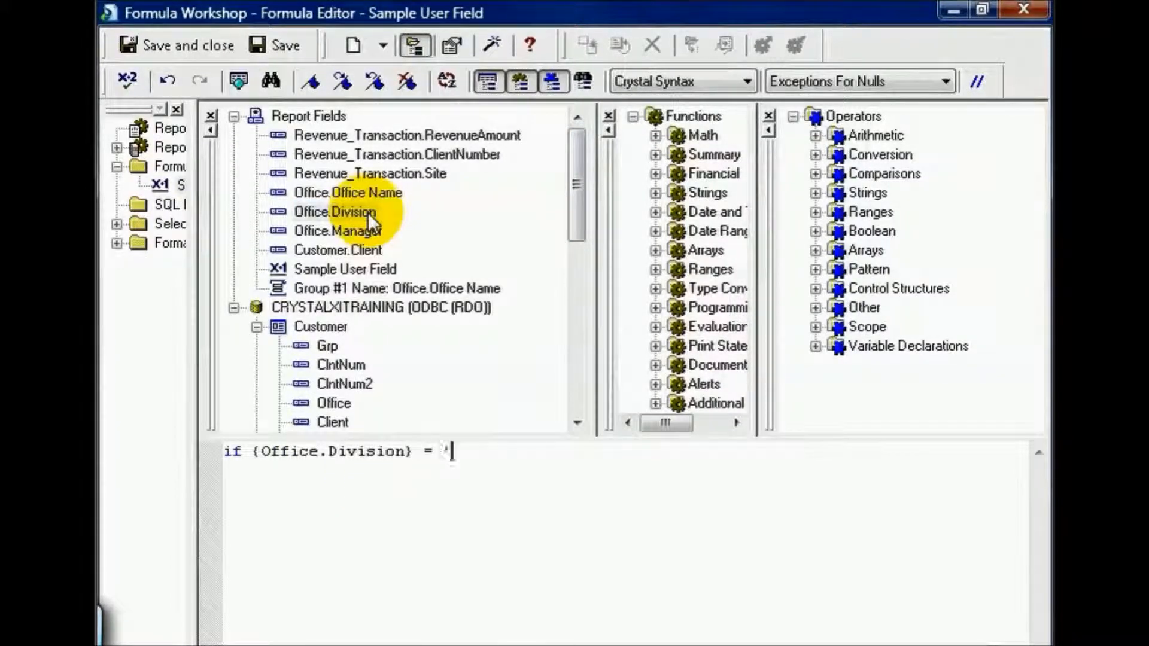
text(East' then '10PCT)
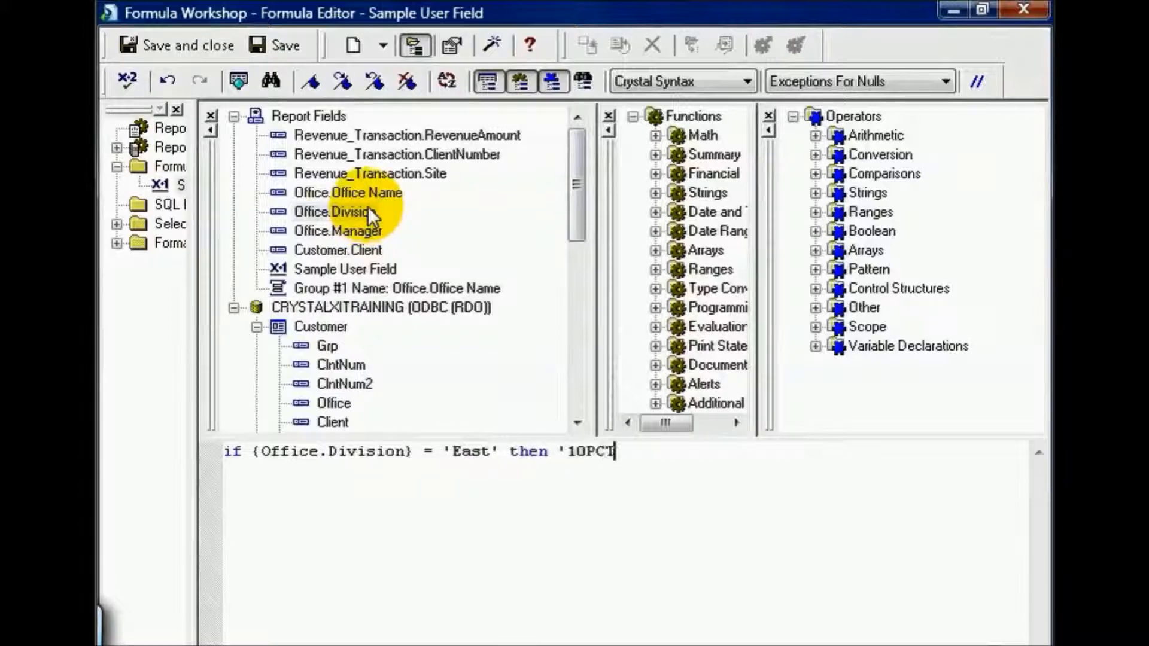
text( - '+)
double_click(365, 250)
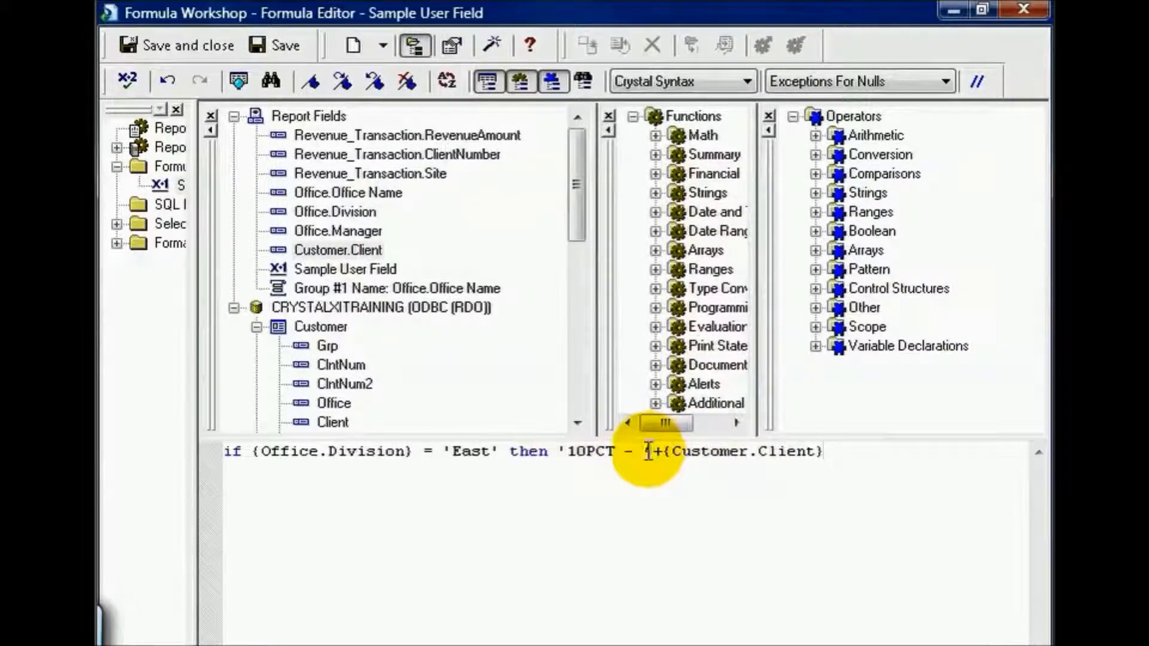
text(else)
key(Return)
Add the second condition line: if {Office.Division} = 'West' then '20PCT - '+{Customer.Client} else
text(if)
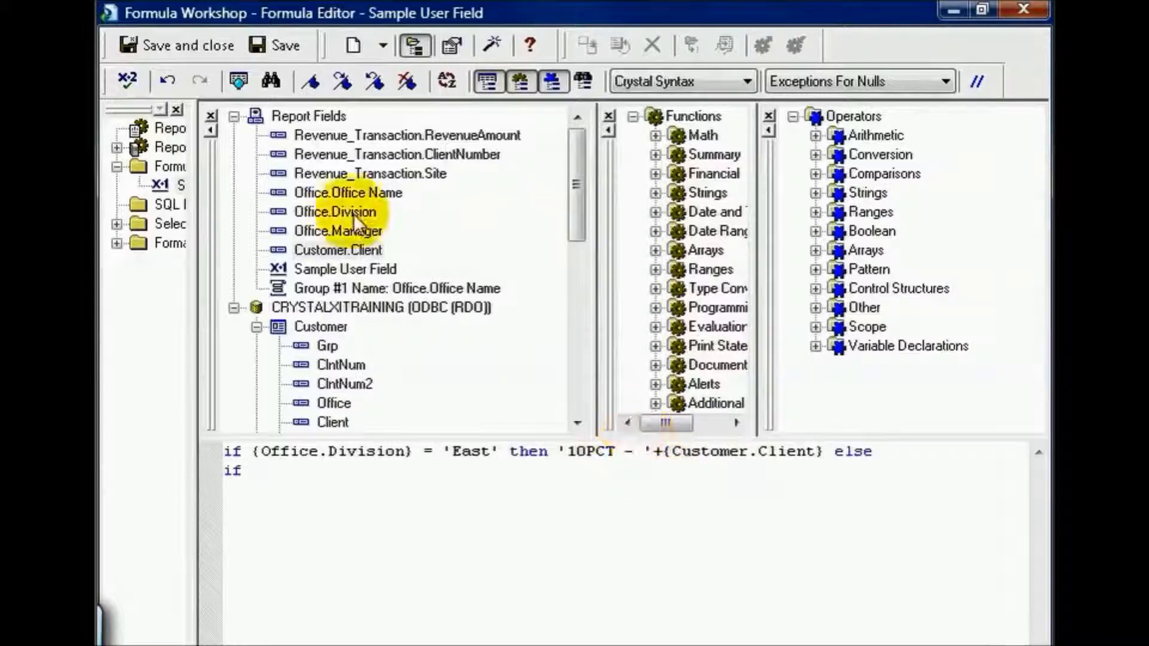
drag(328, 211, 436, 471)
text(= 'West )
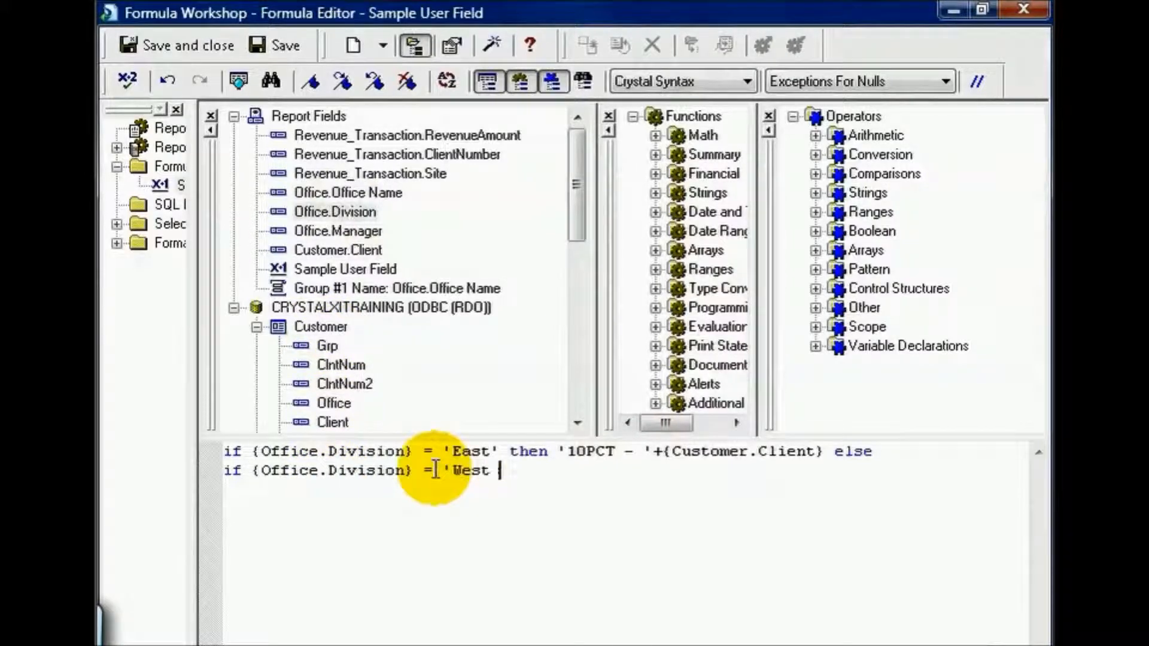
text(' then '20PCT )
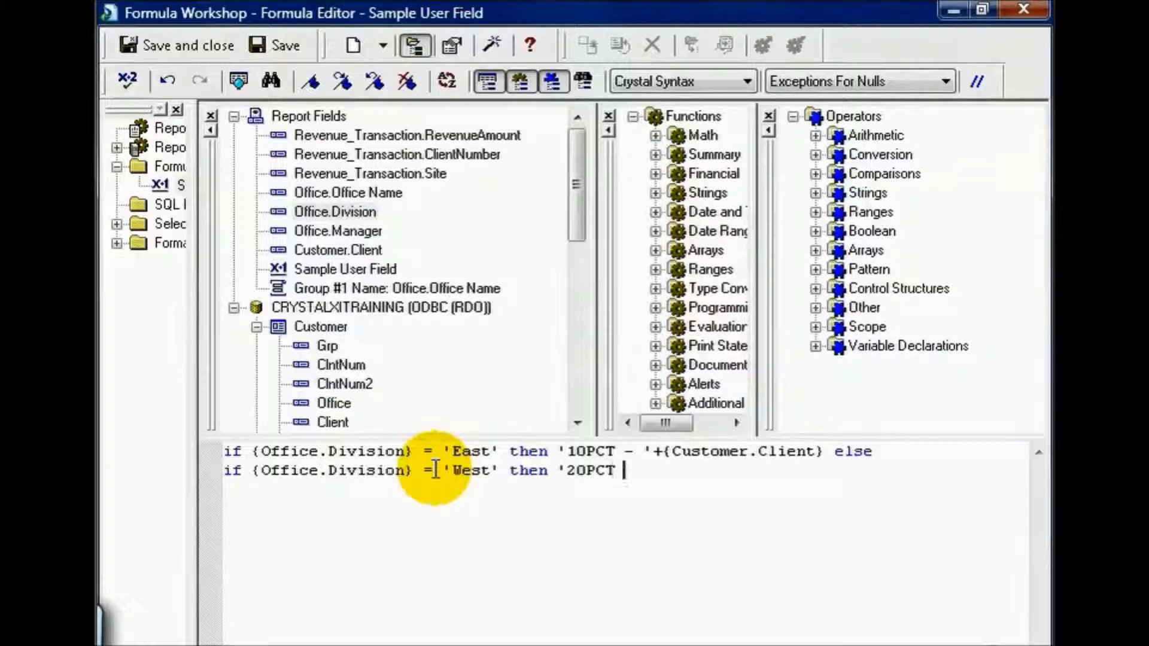
text(- '+)
drag(338, 250, 752, 469)
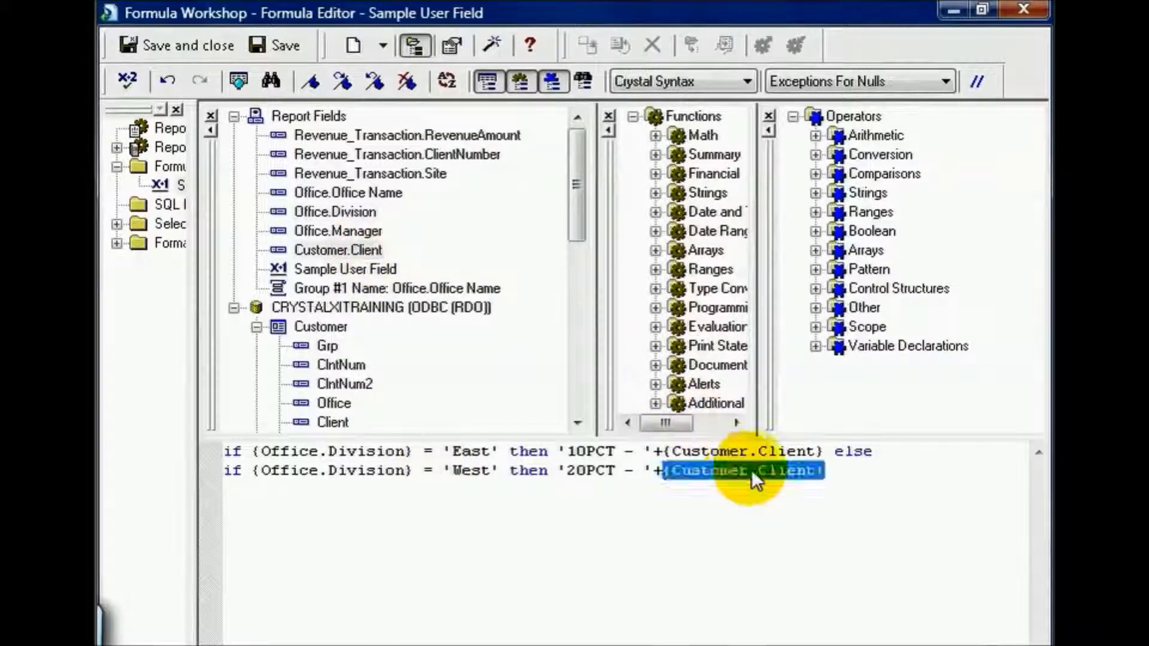
click(830, 470)
text(else)
key(Return)
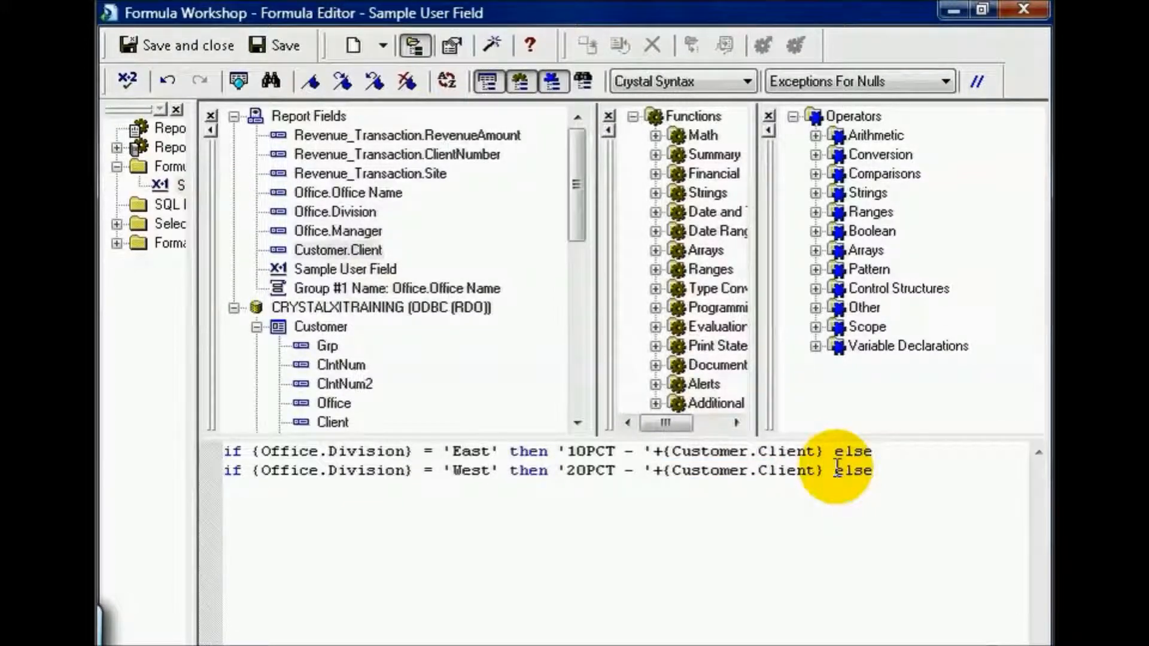
Complete the formula with the fallback value '12PCT - '+{Customer.Client}
text('12)
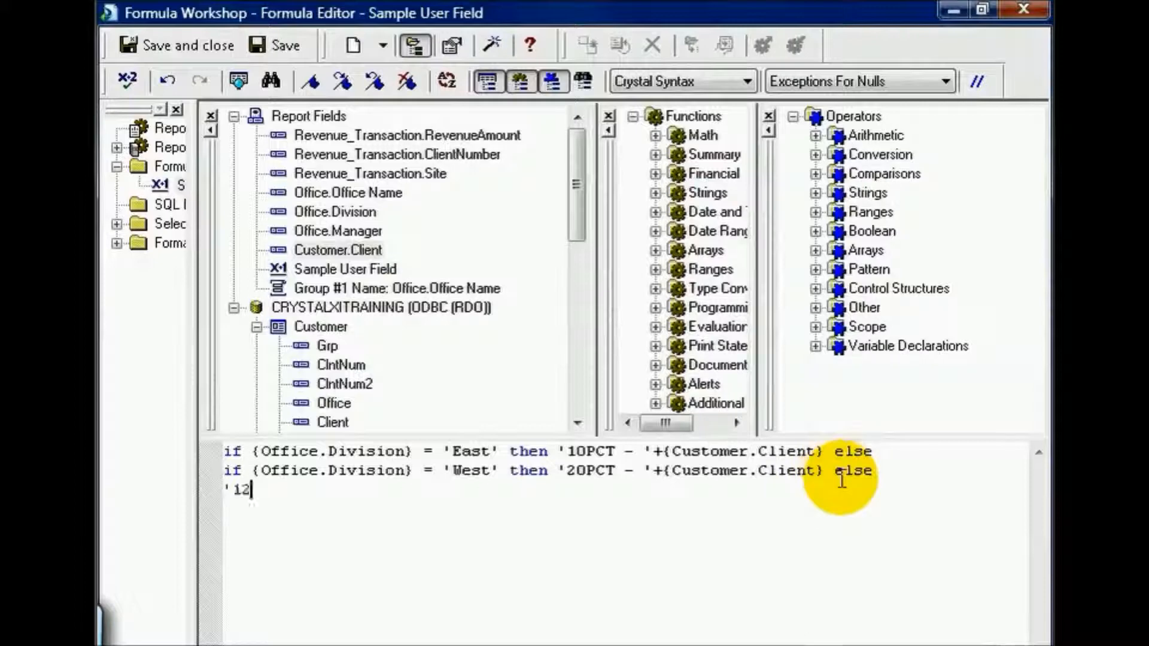
text(PCT - ')
text(+{Customer.Client})
click(519, 494)
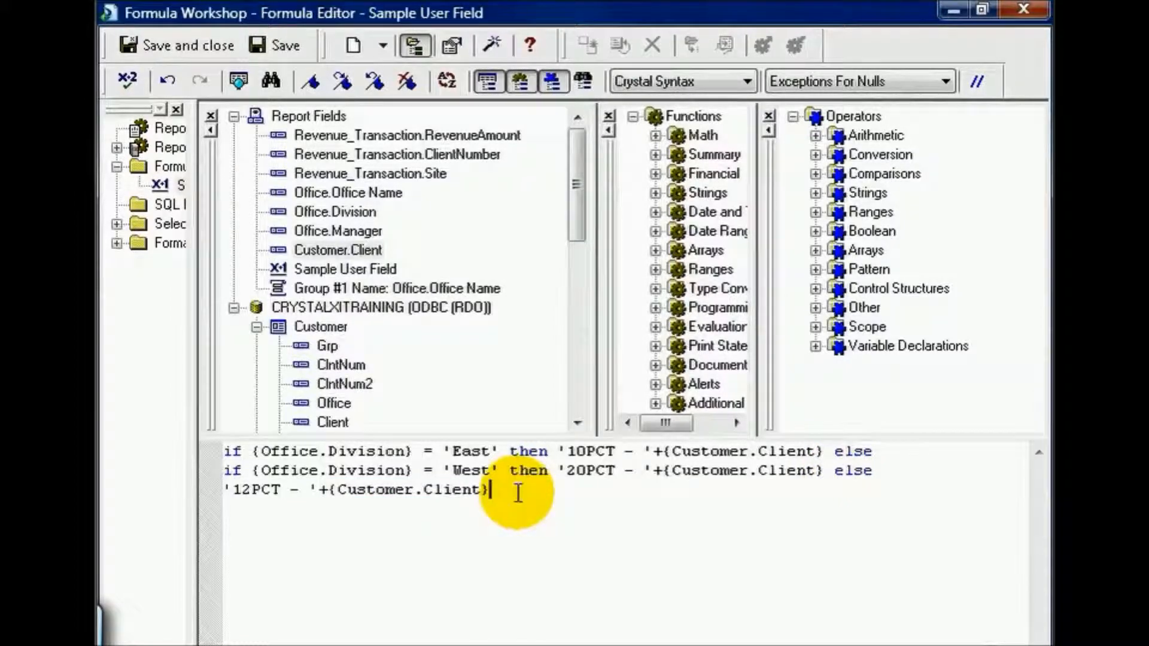
Check the Sample User Field formula for syntax errors, then save it and close the Formula Workshop
click(123, 81)
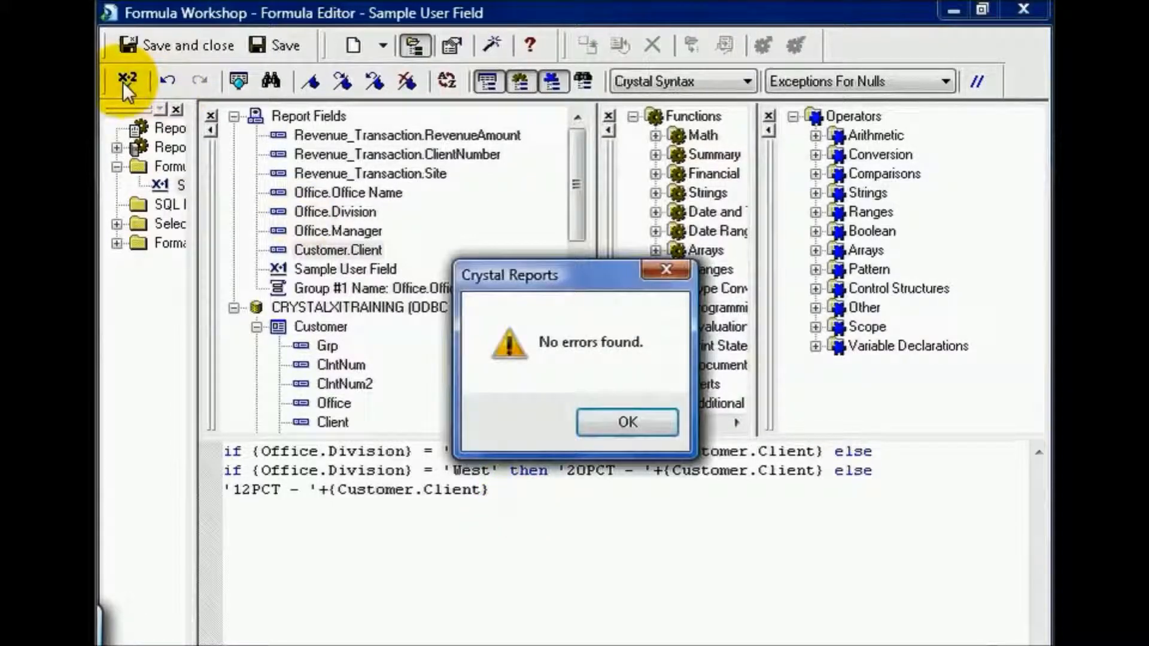
click(608, 422)
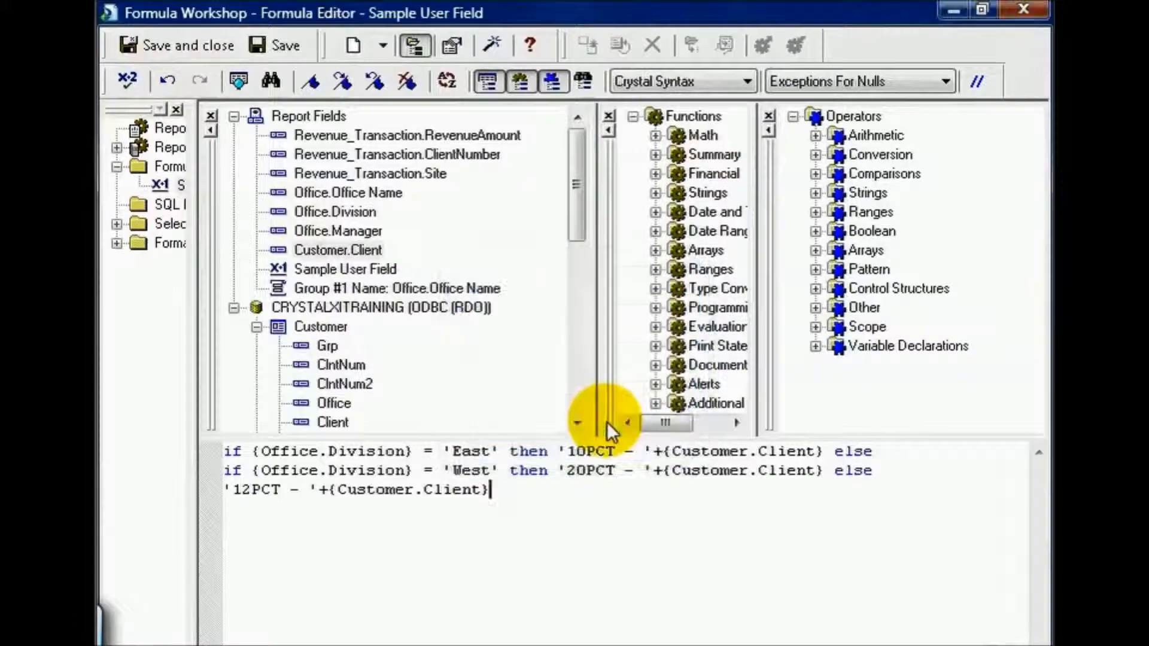
click(182, 48)
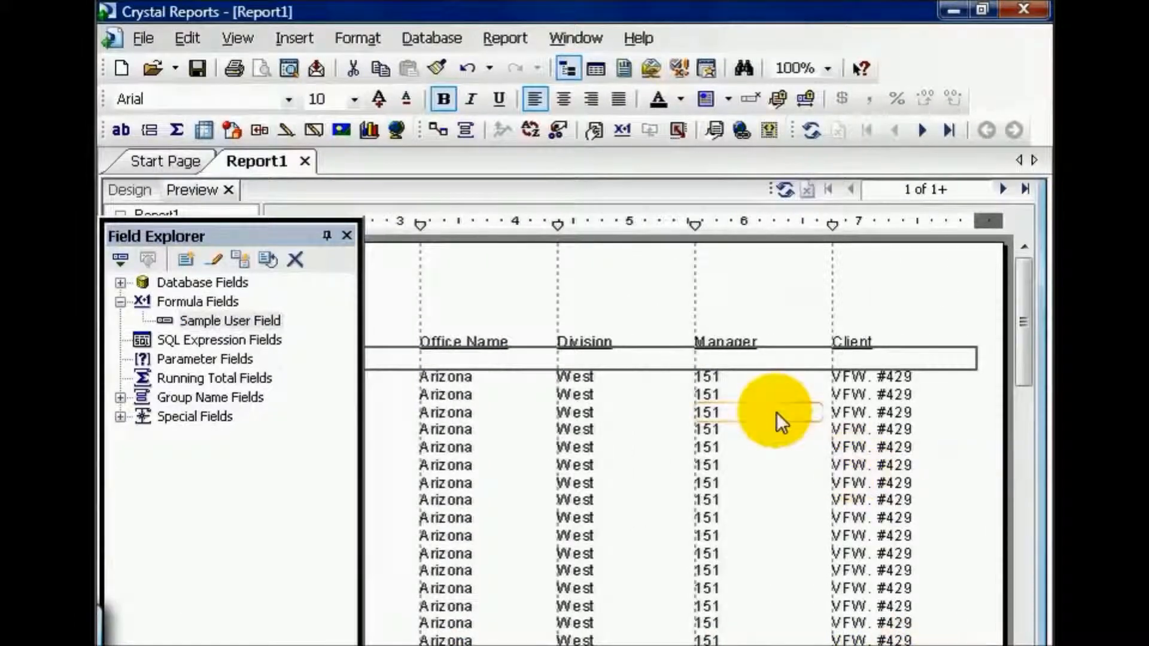
Replace the Manager column in the report's detail section with the Sample User Field formula, between Division and Client
click(754, 379)
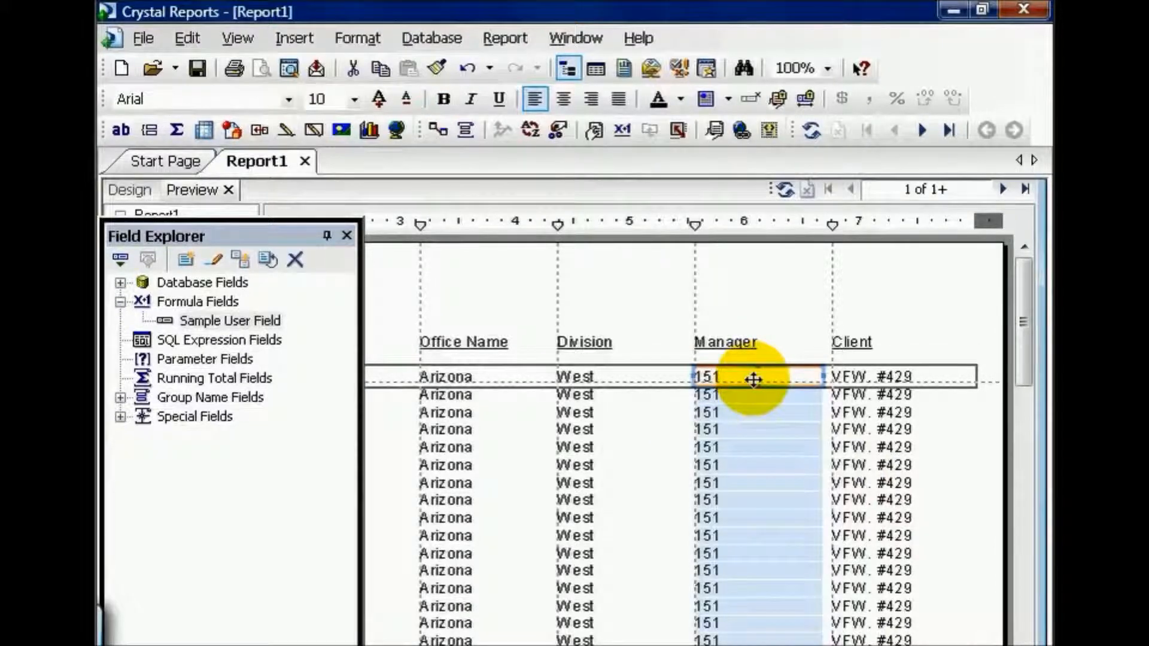
key(Delete)
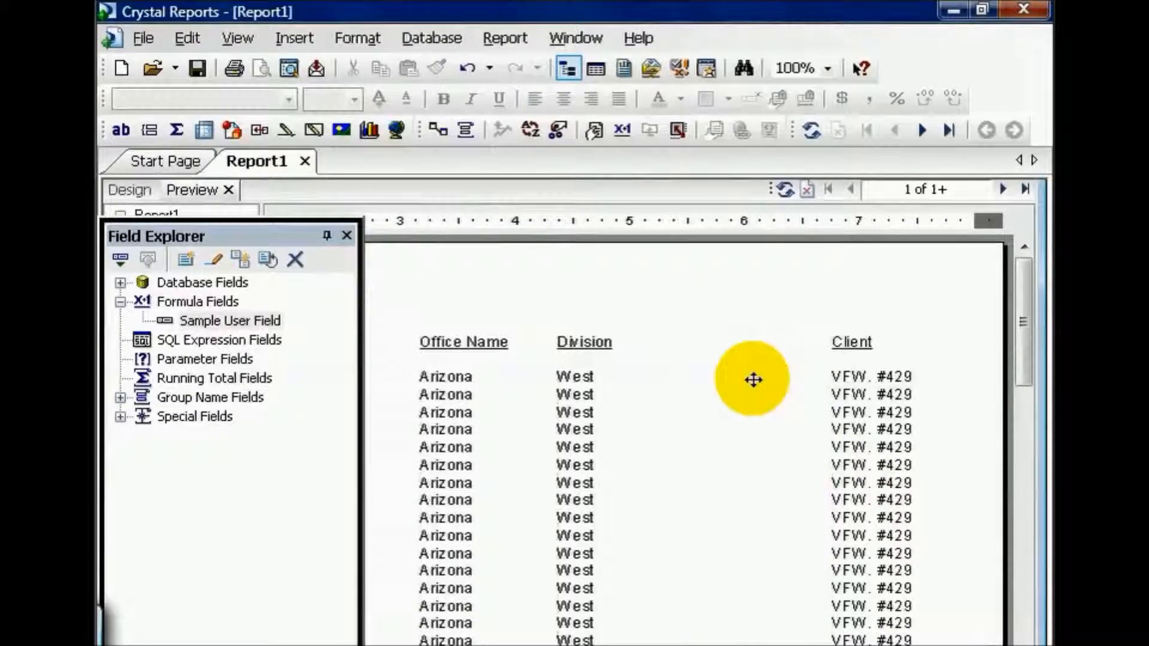
drag(240, 320, 621, 372)
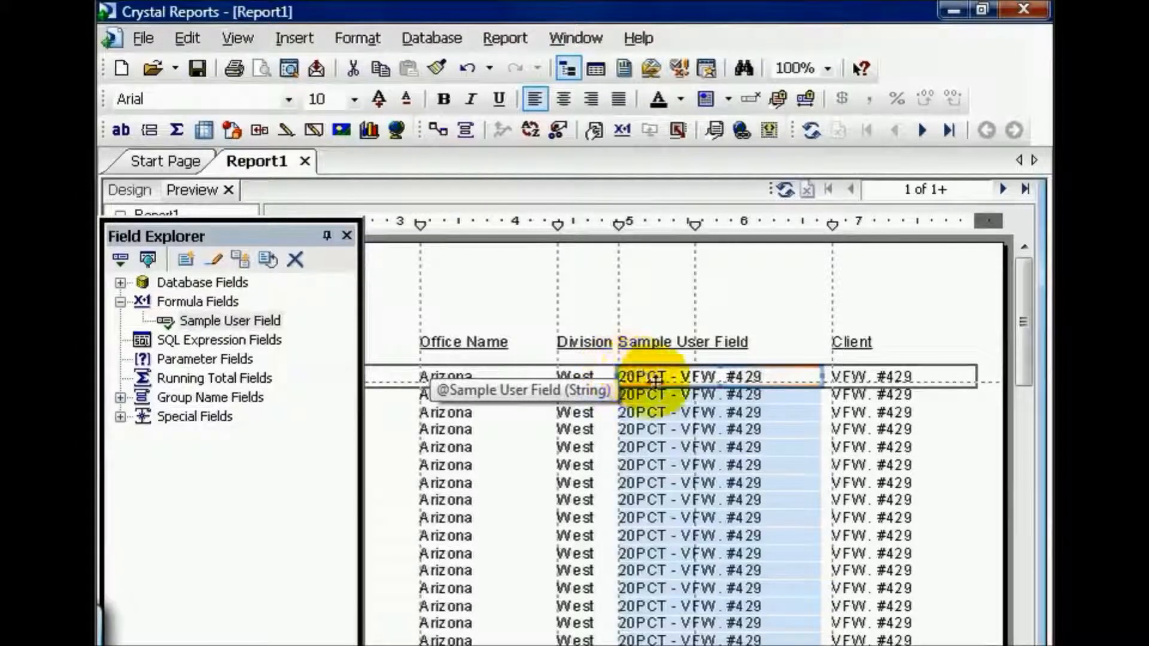
Create a record selection on Sample User Field using the starts with condition, and add 20PCT as its first value
click(557, 129)
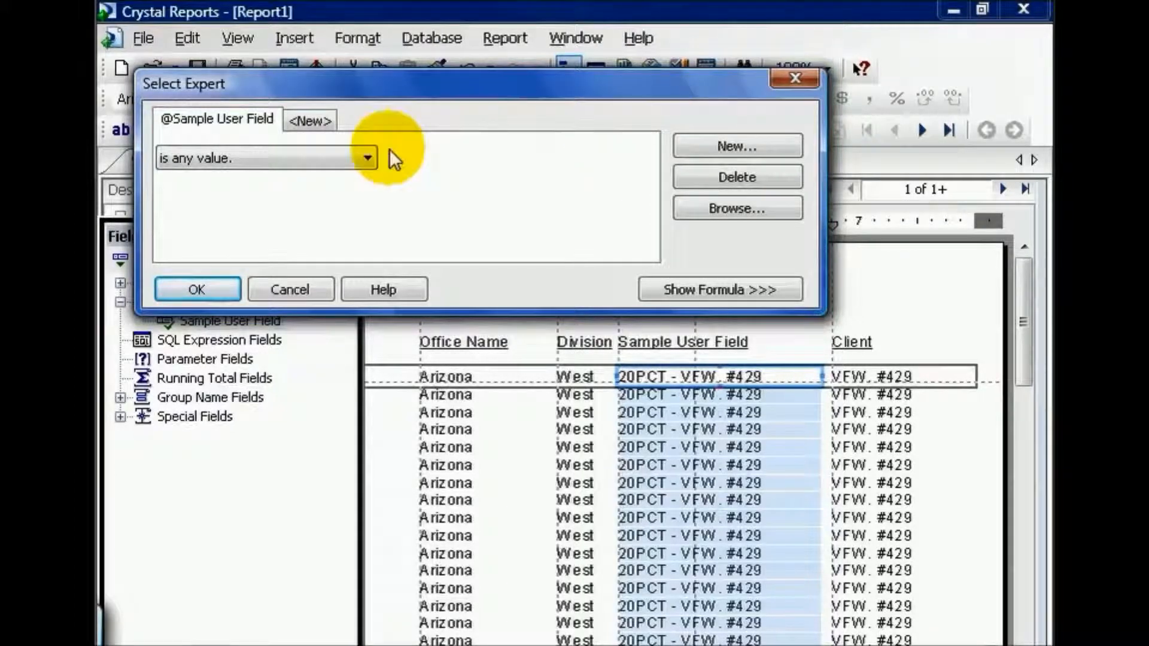
click(367, 159)
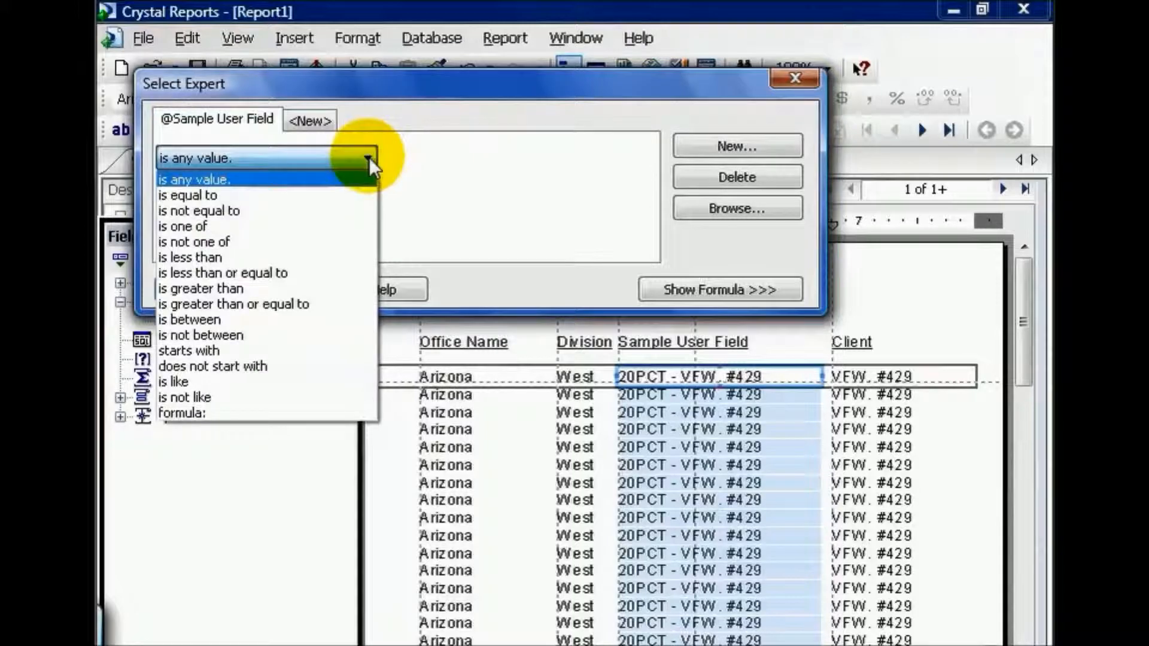
click(296, 350)
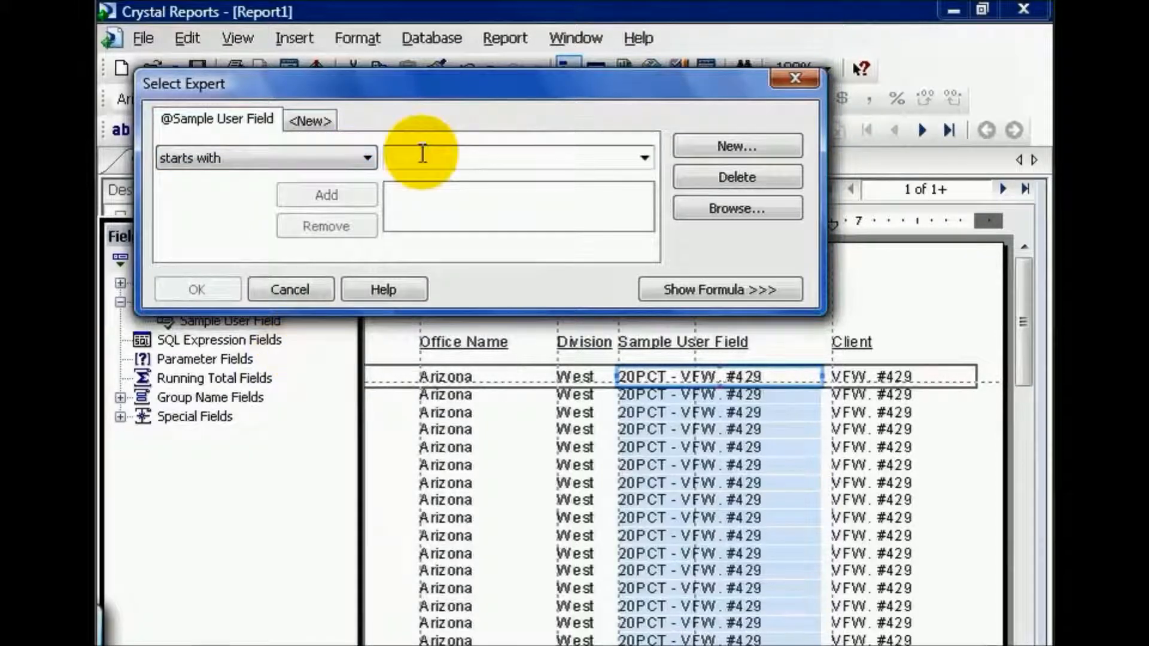
text(20)
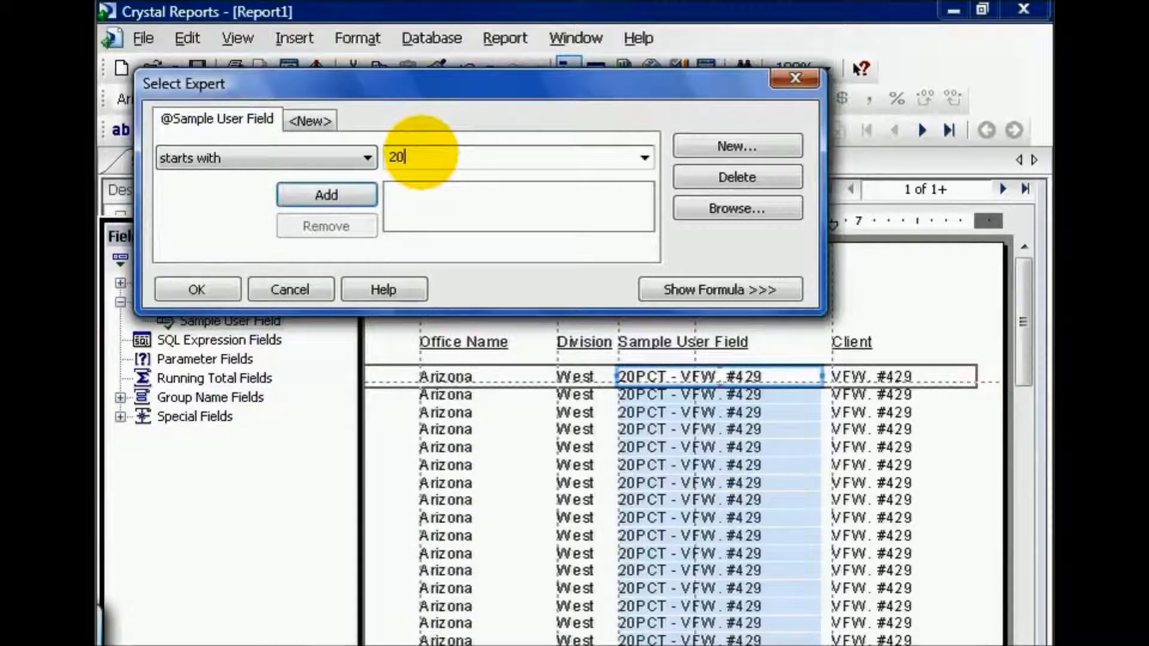
text(PC)
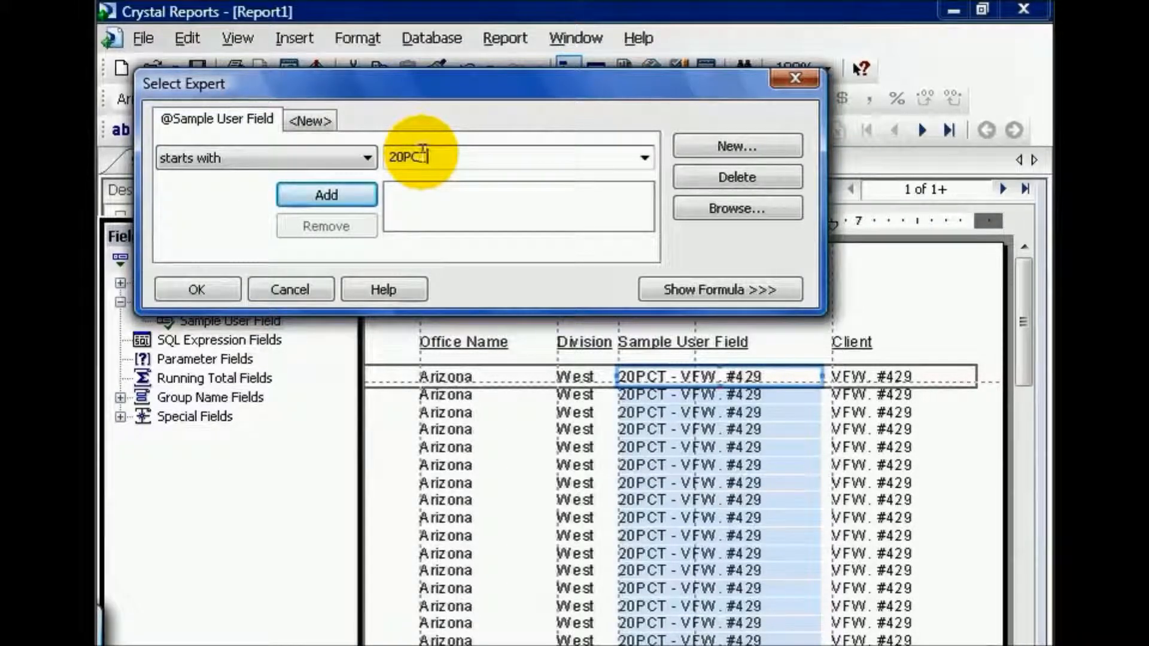
text(T)
click(366, 196)
Add 10PCT as a second value for the starts with condition, then check the selection formula and apply it
click(397, 157)
text(10PCT)
click(366, 195)
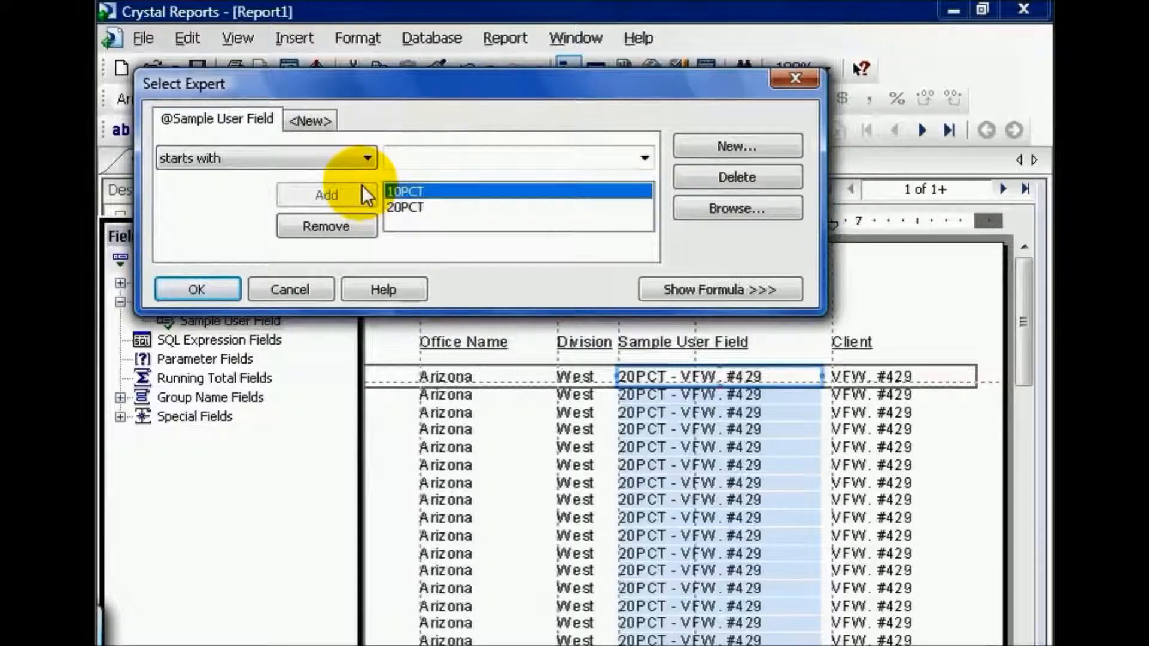
click(721, 291)
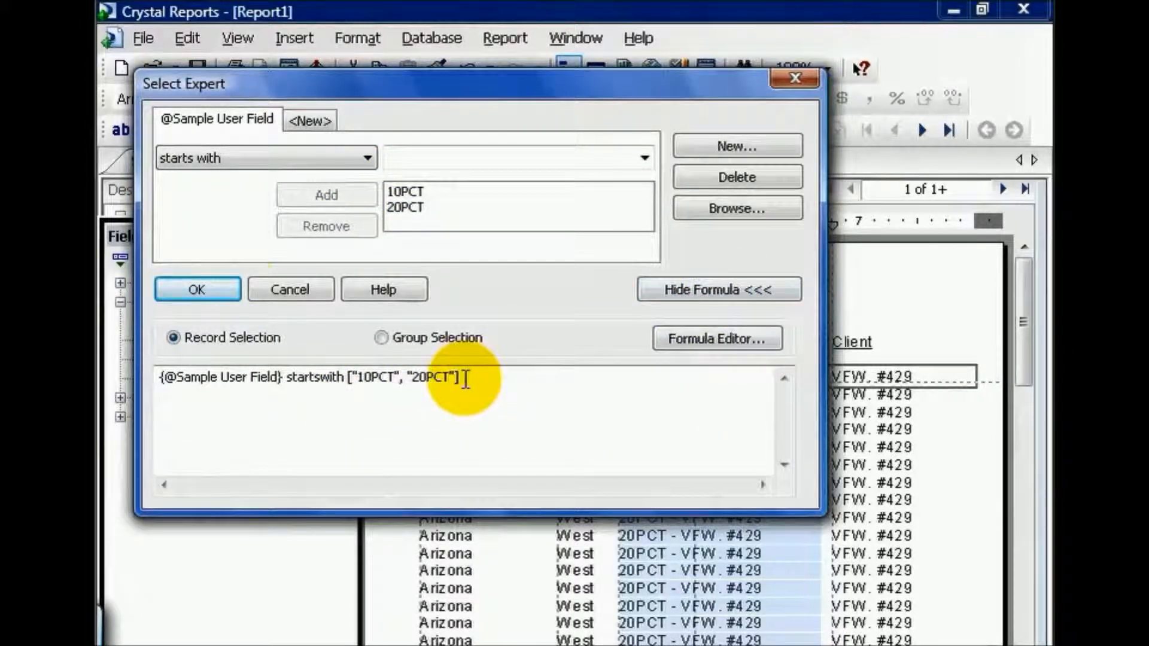
click(239, 285)
click(619, 397)
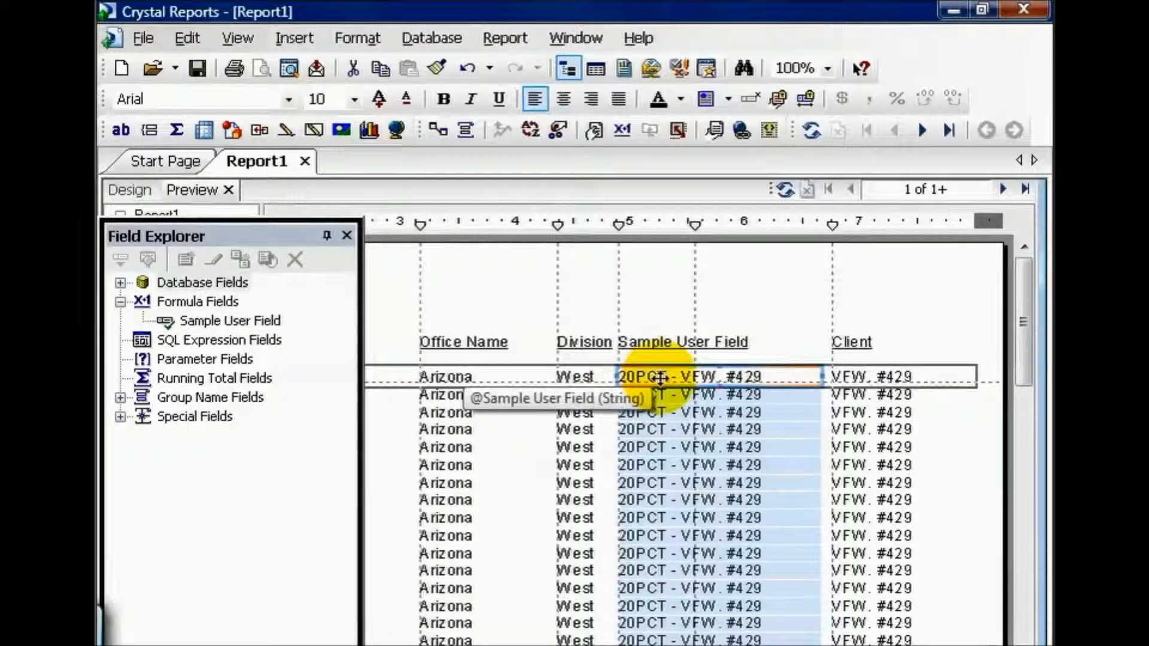
Insert a Sum summary of Revenue_Transaction.RevenueAmount for Group #1: Office.Office Name
click(308, 38)
click(334, 95)
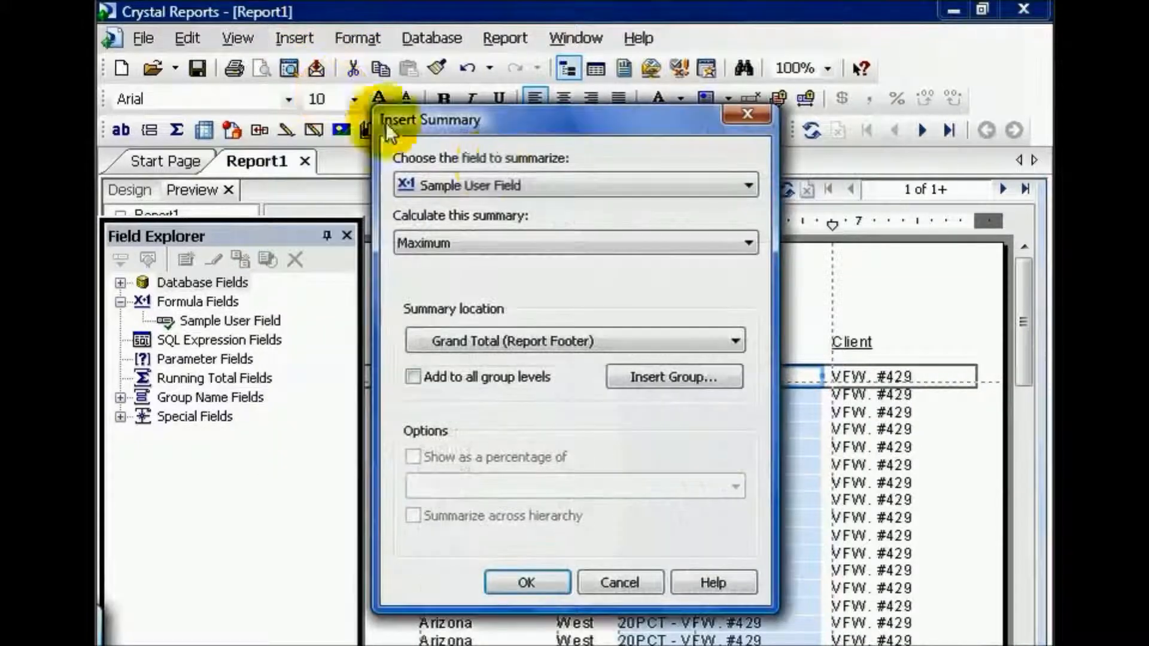
click(750, 185)
drag(742, 278, 752, 213)
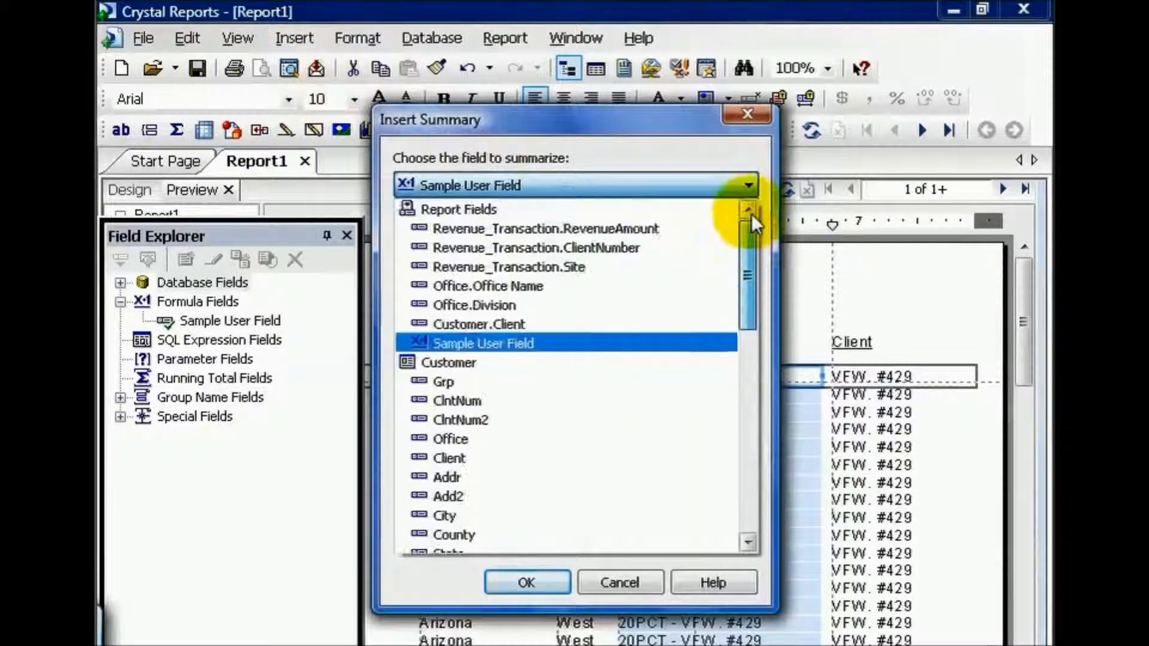
click(671, 238)
click(687, 242)
click(688, 263)
click(737, 341)
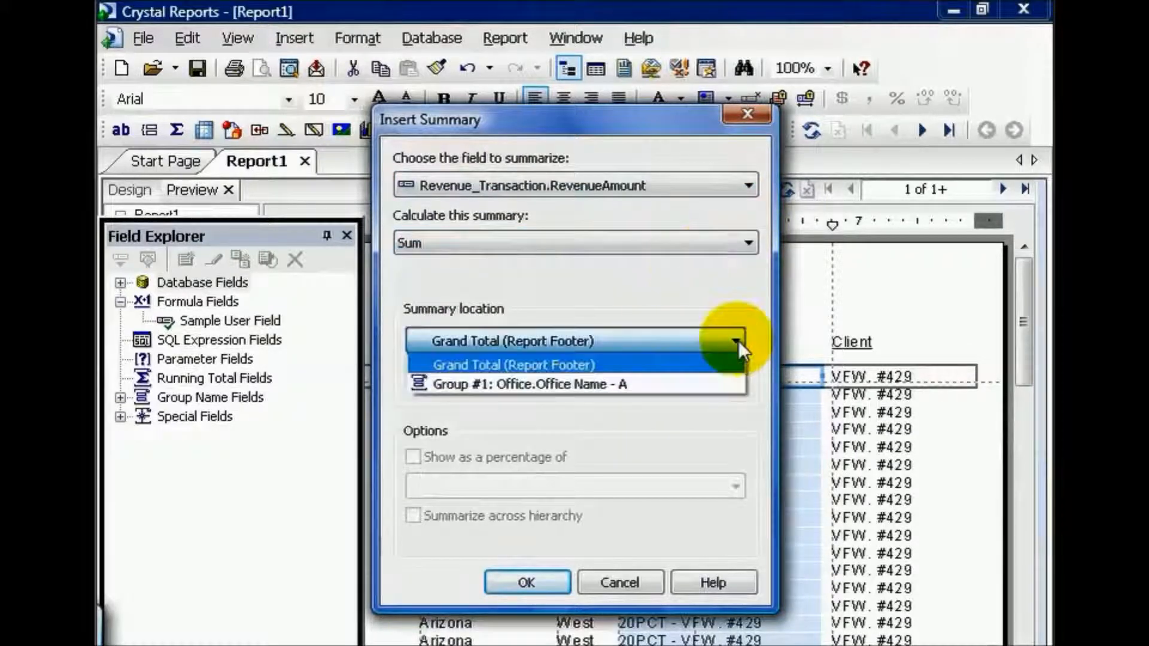
click(677, 384)
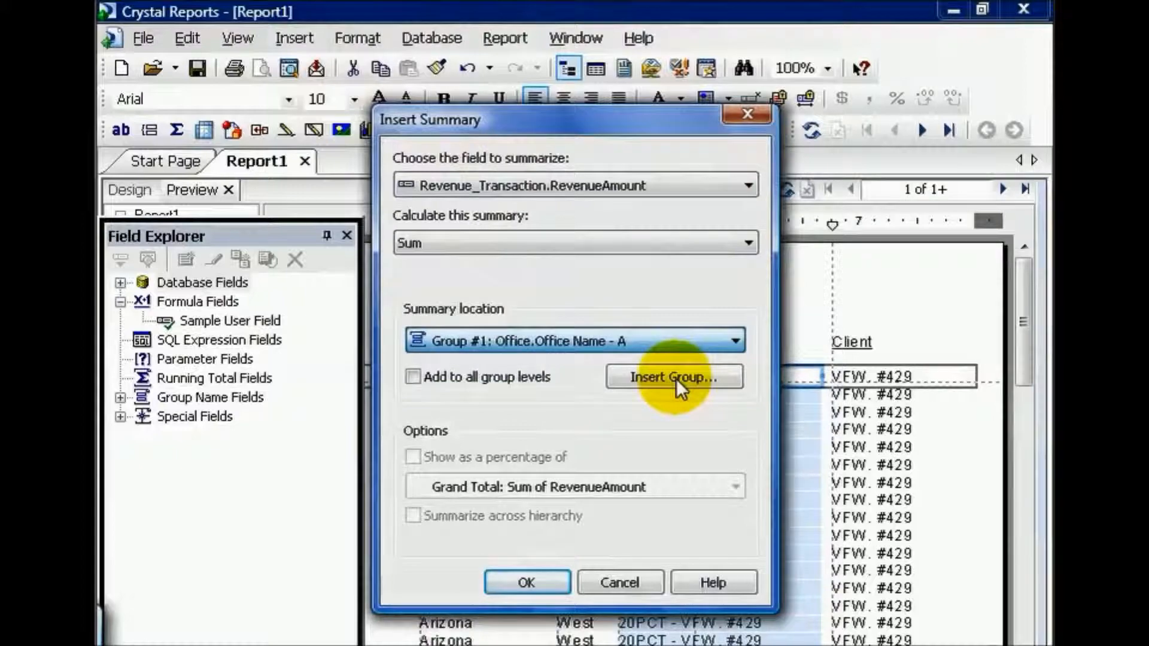
click(548, 577)
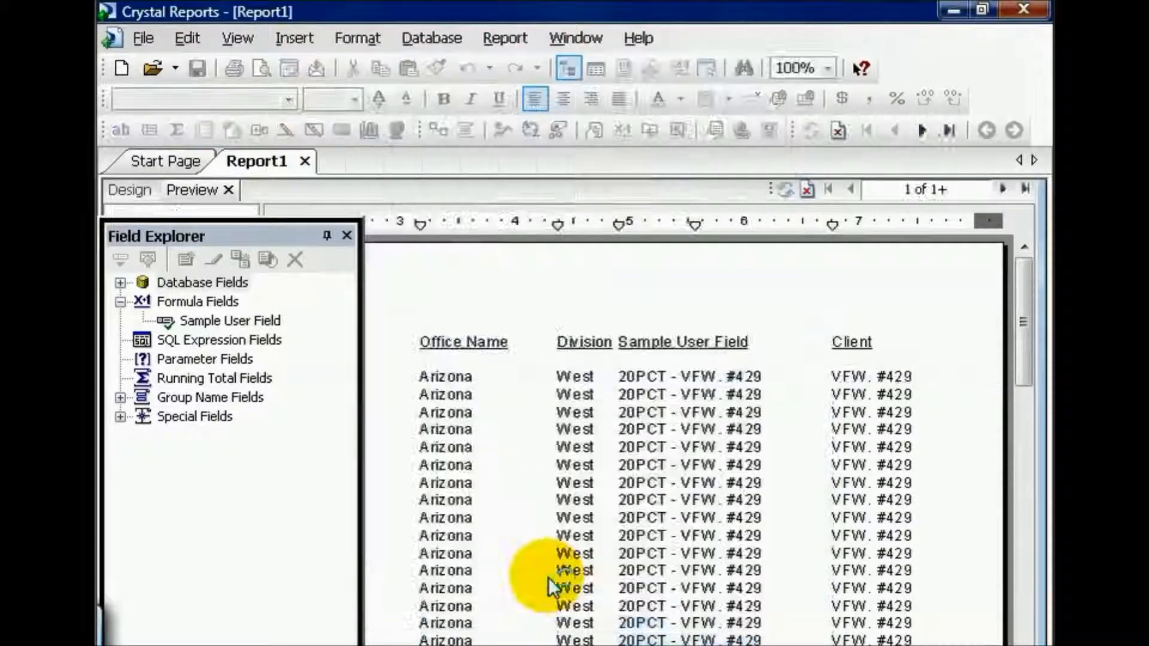
In the report design, restrict the groups to a revenue sum greater than or equal to 100,000, and preview the report
click(153, 187)
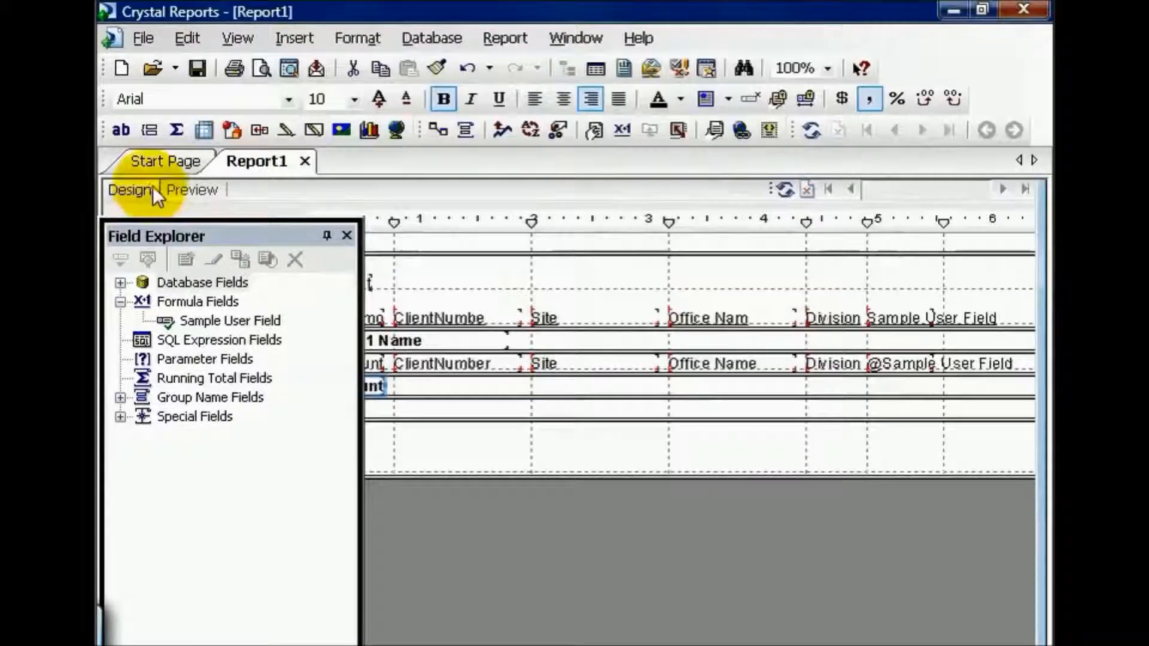
click(347, 236)
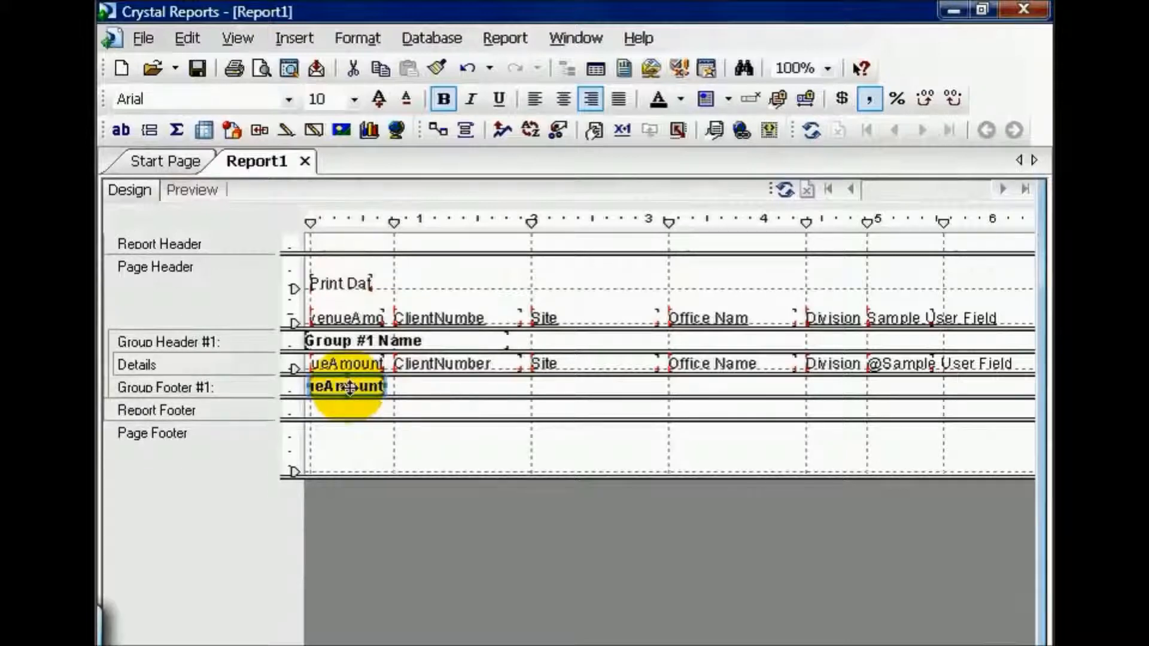
click(559, 131)
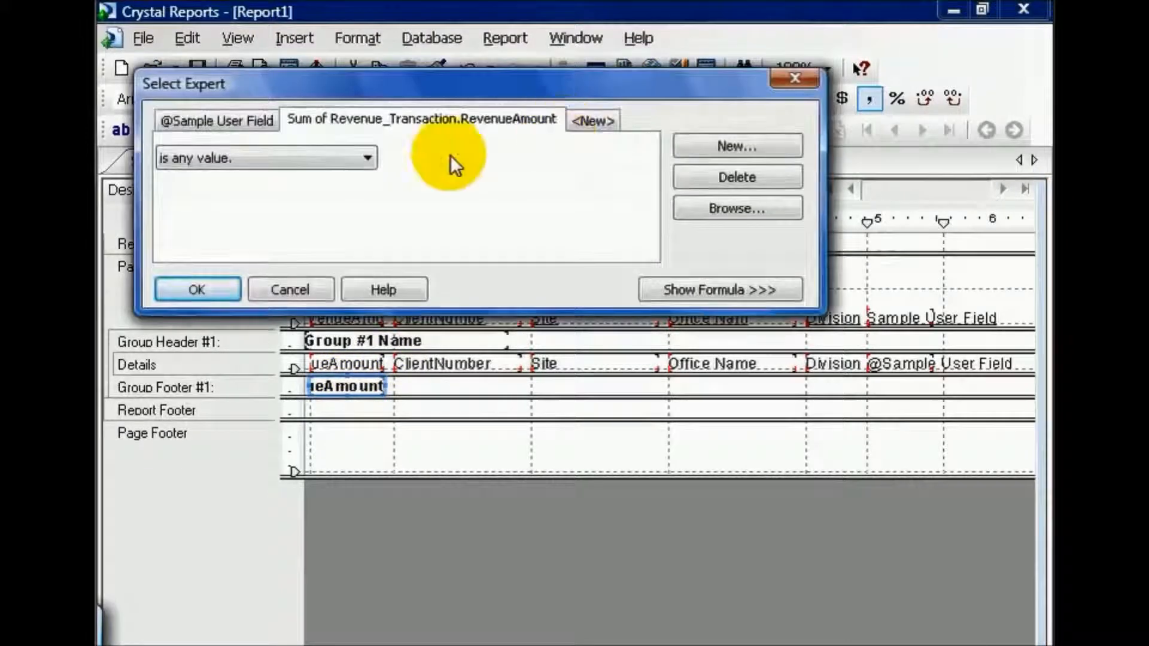
click(367, 157)
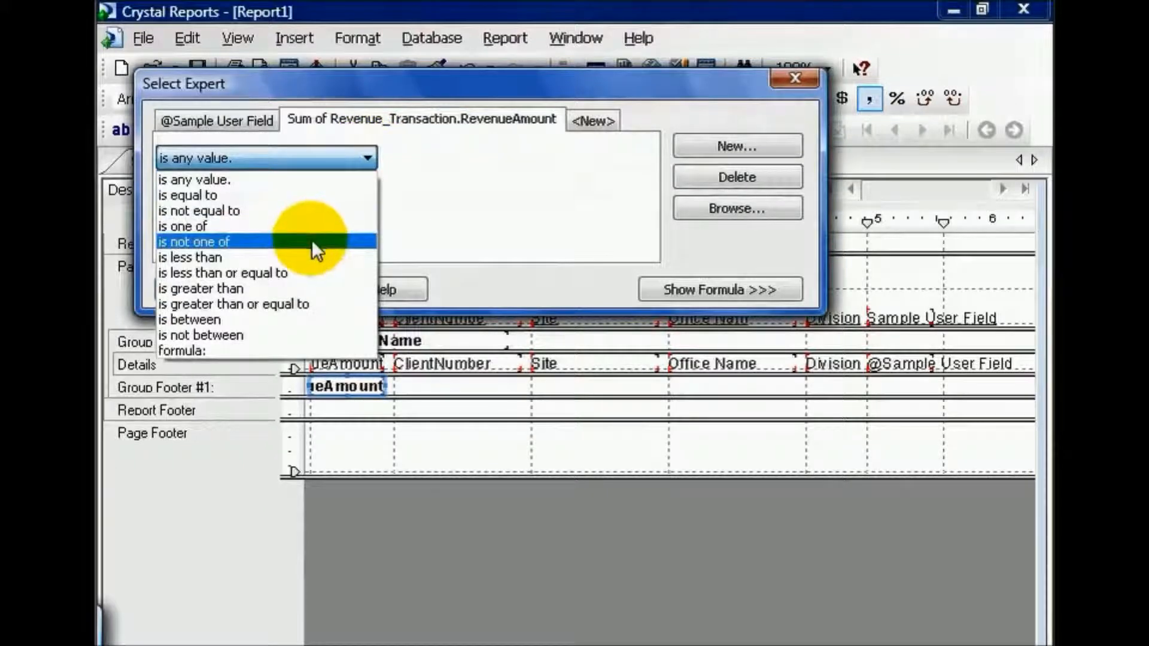
click(286, 304)
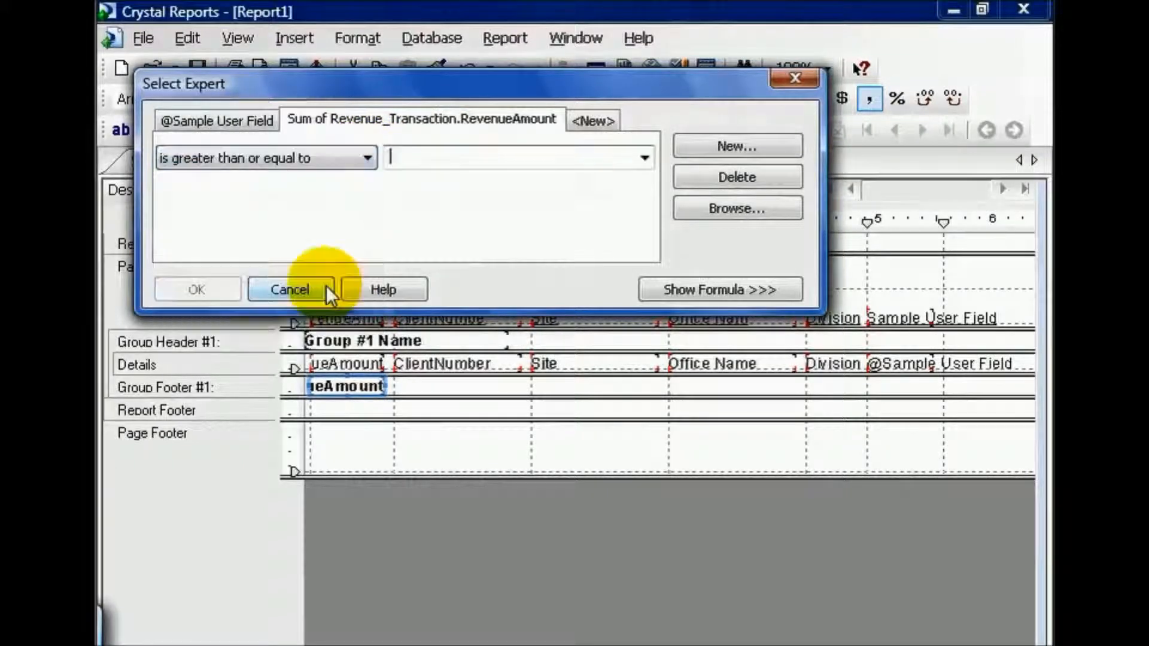
text(100,000)
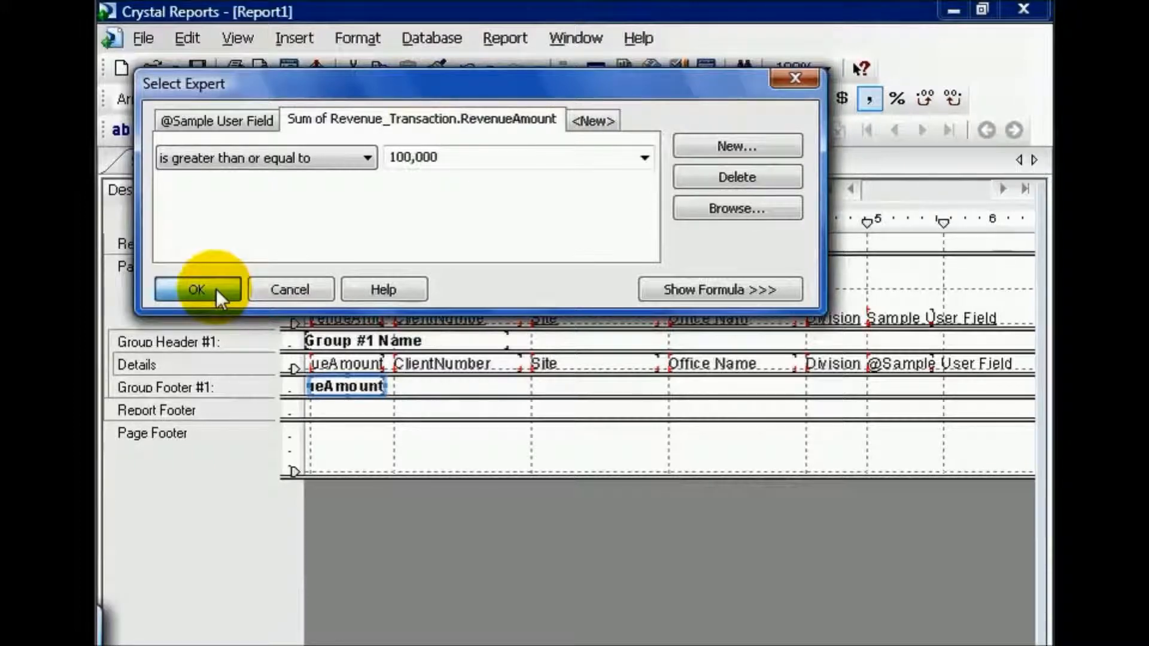
click(217, 289)
click(193, 189)
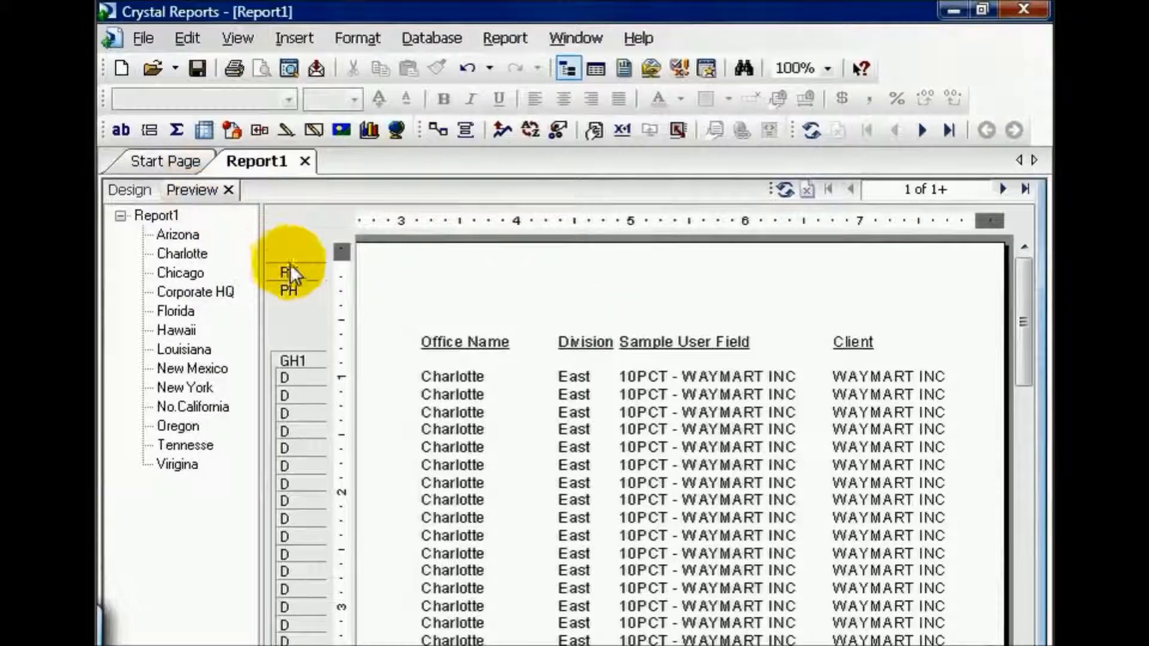
Hide the detail rows in the preview and widen the group footer's revenue sum field to about 1 inch
right_click(303, 378)
click(401, 102)
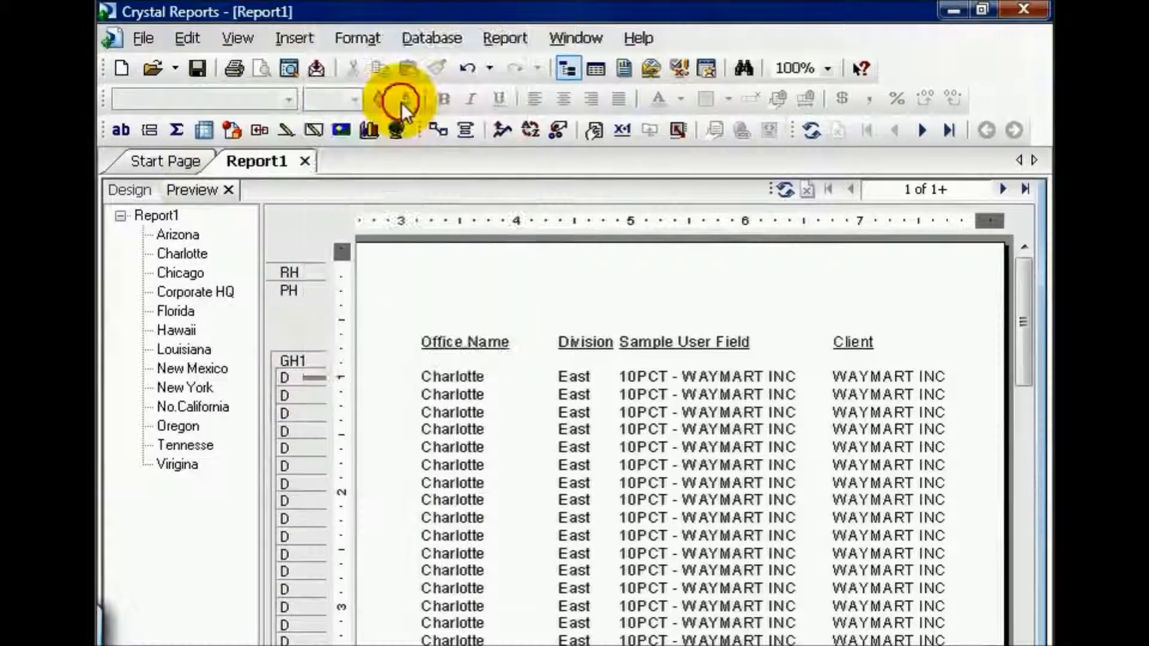
drag(637, 645, 395, 645)
drag(480, 376, 515, 376)
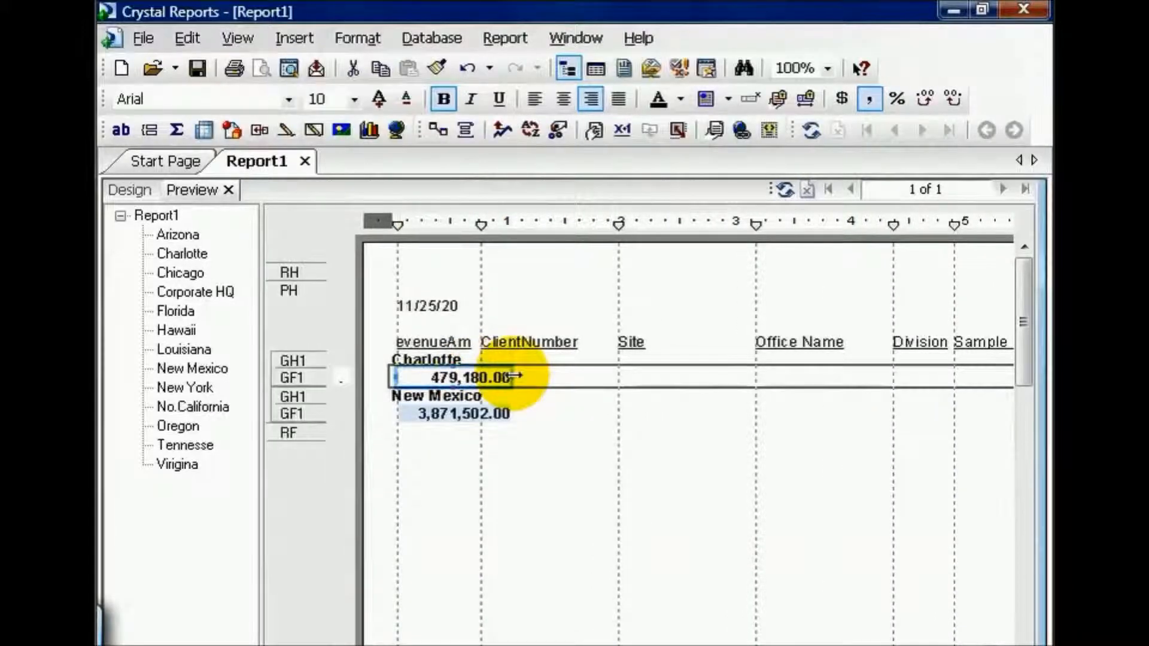